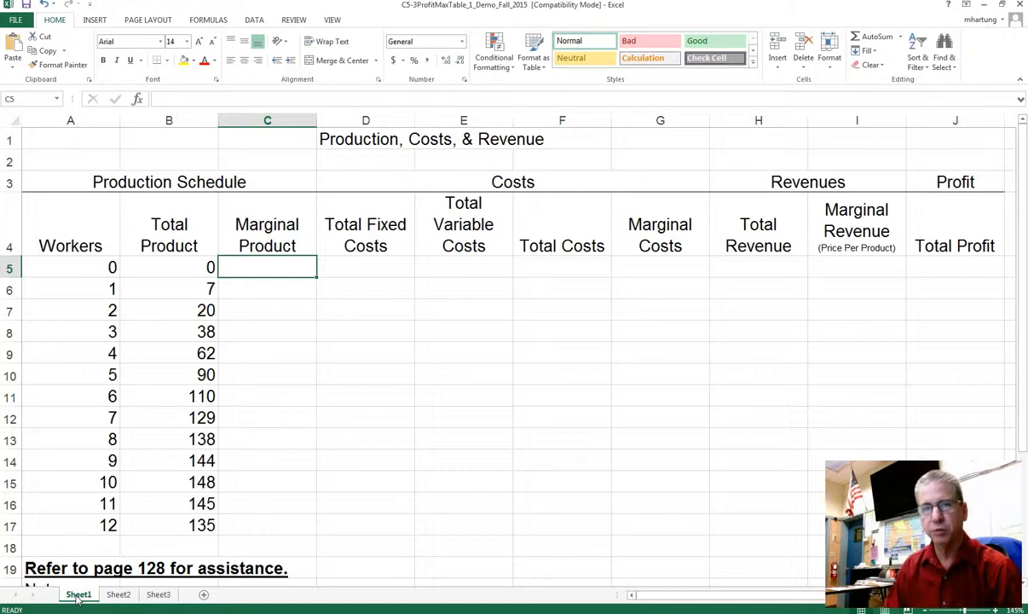
pyautogui.click(276, 273)
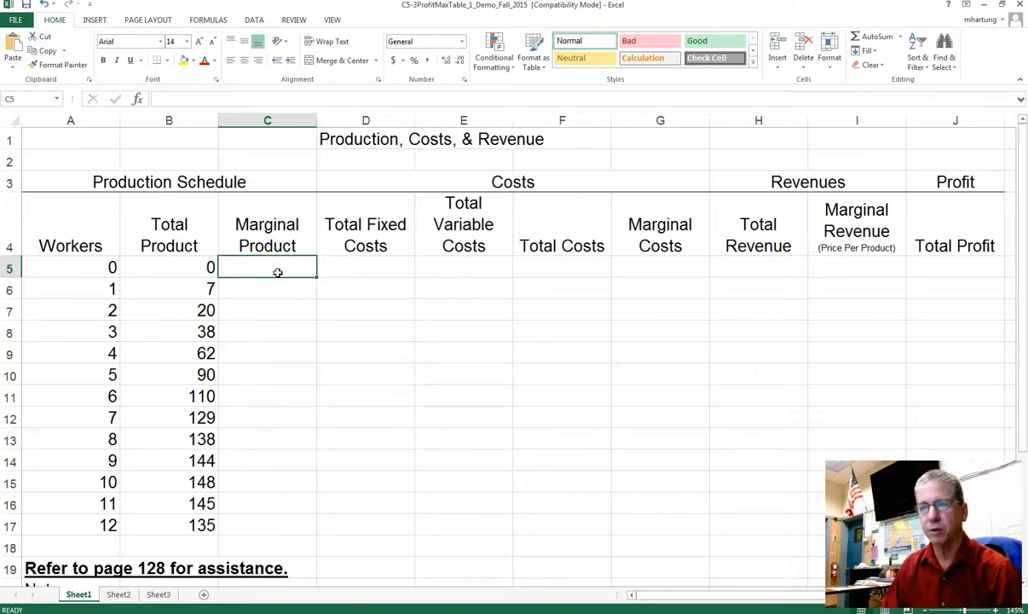
pyautogui.click(273, 287)
pyautogui.click(280, 266)
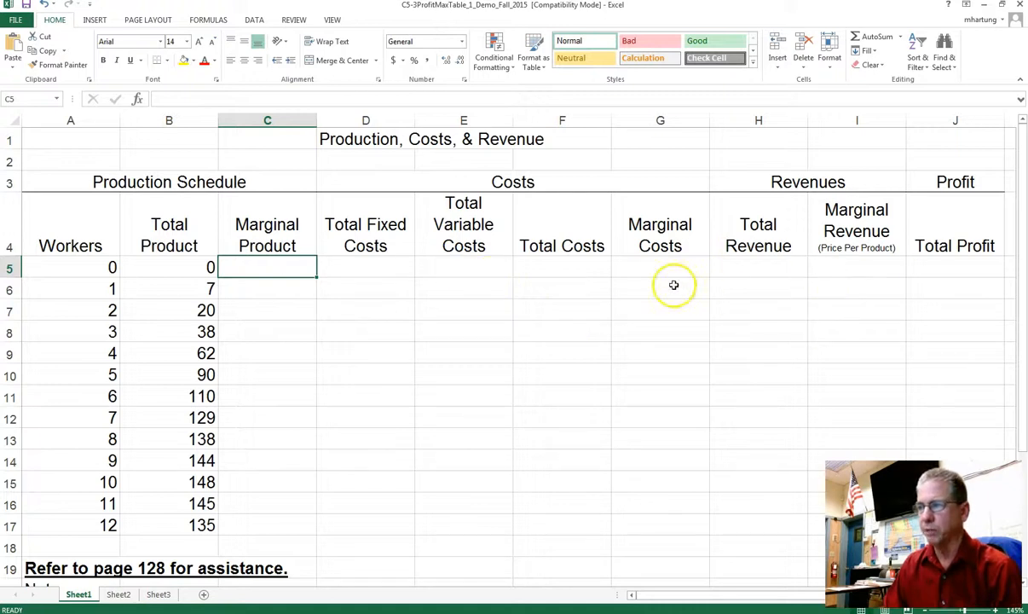
pyautogui.click(275, 290)
pyautogui.click(278, 275)
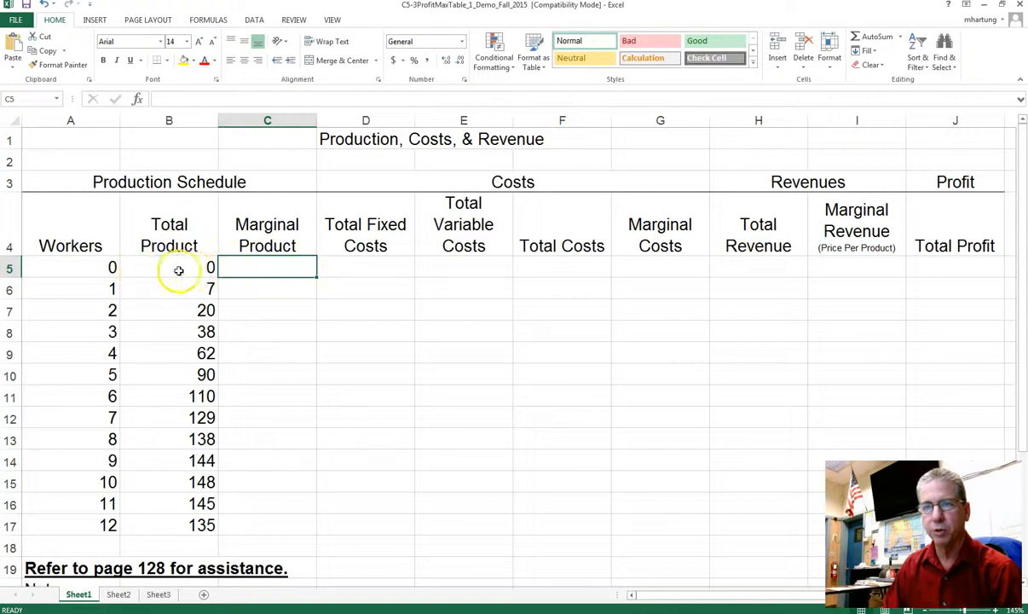
# - Calculate the marginal product for 1 worker in C6 with the formula =B6-B5
pyautogui.click(267, 289)
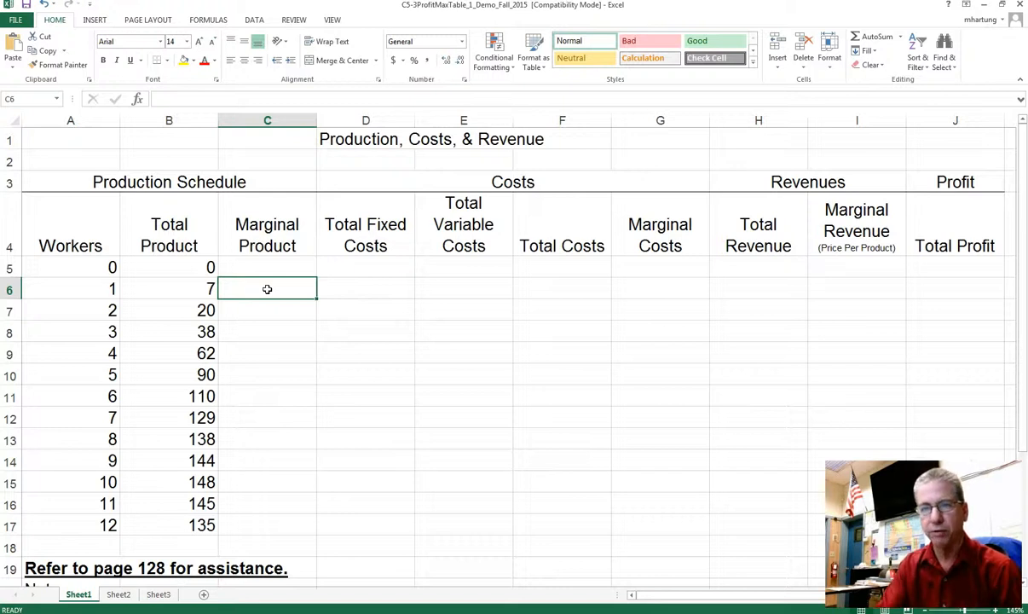
pyautogui.write('=')
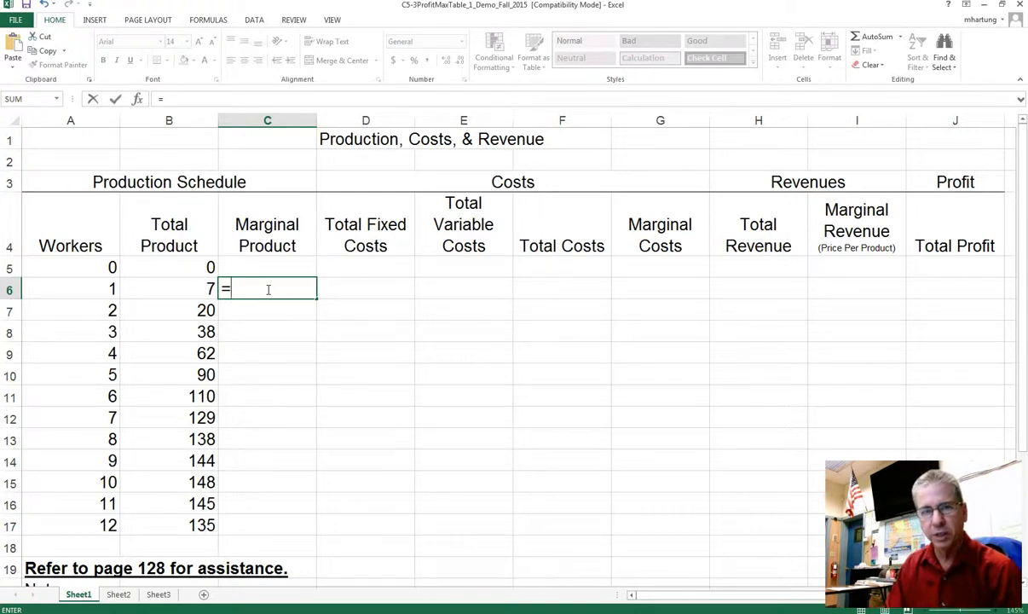
pyautogui.click(192, 288)
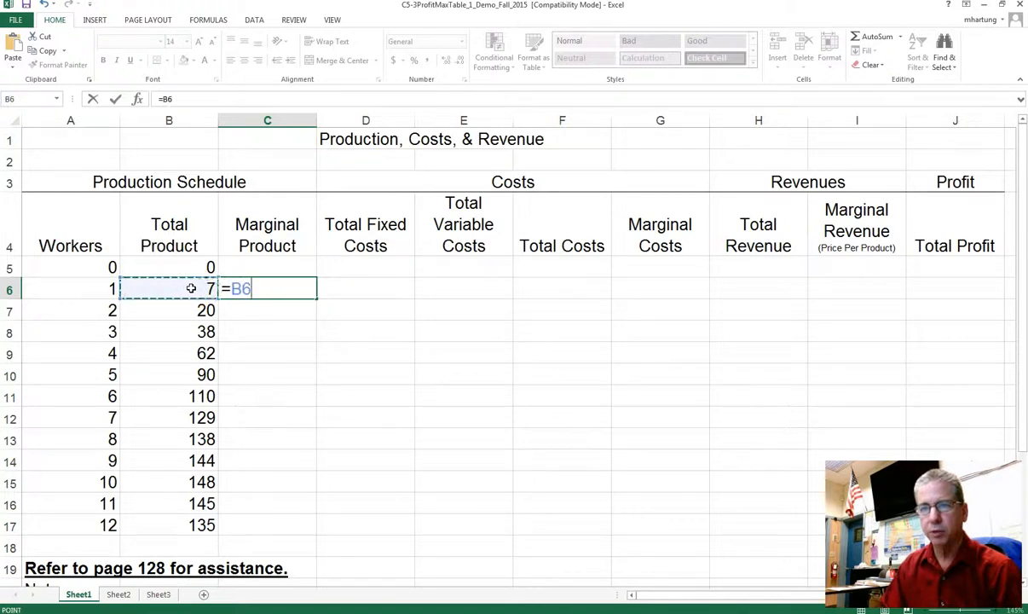
pyautogui.write('-')
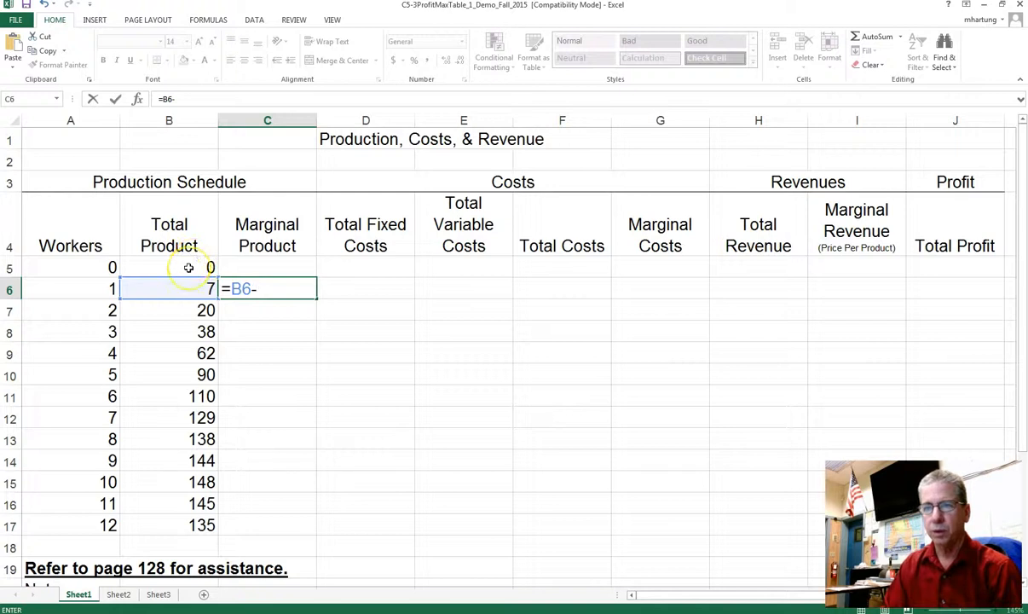
pyautogui.click(188, 268)
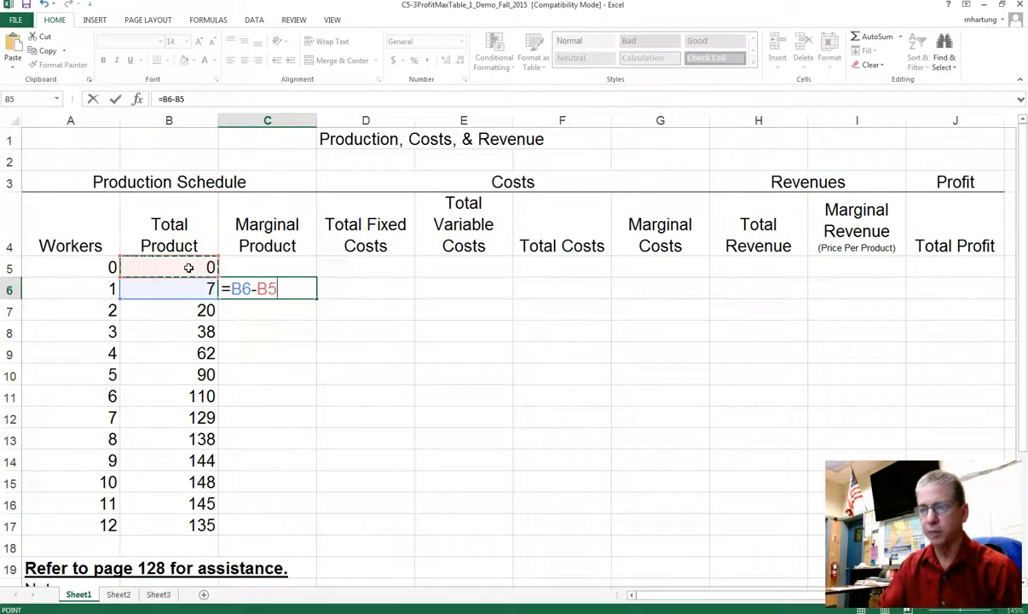
pyautogui.press('Return')
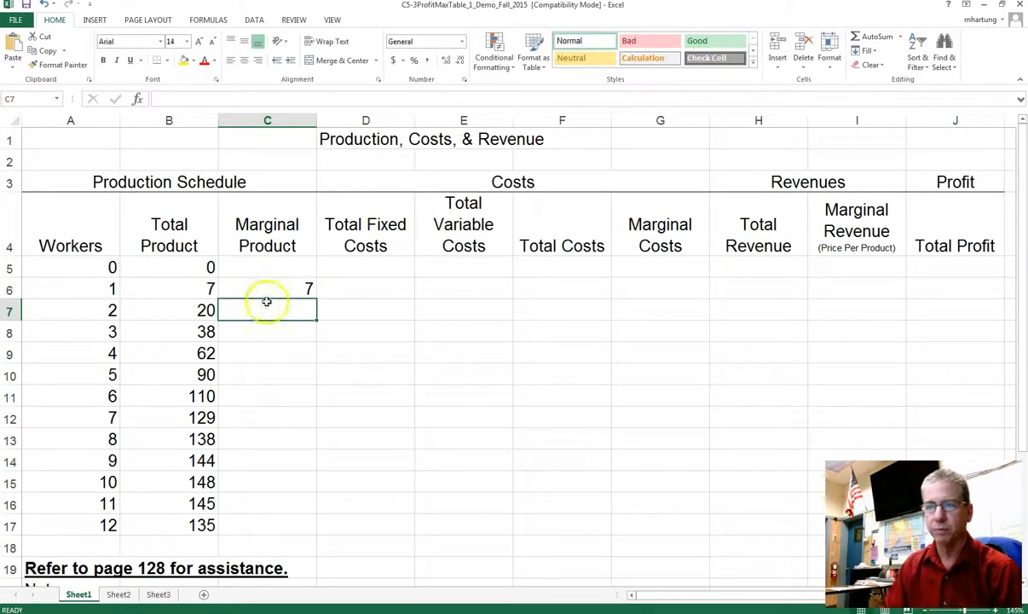
# - Calculate the marginal product for 2 workers in C7 with the formula =B7-B6
pyautogui.write('=')
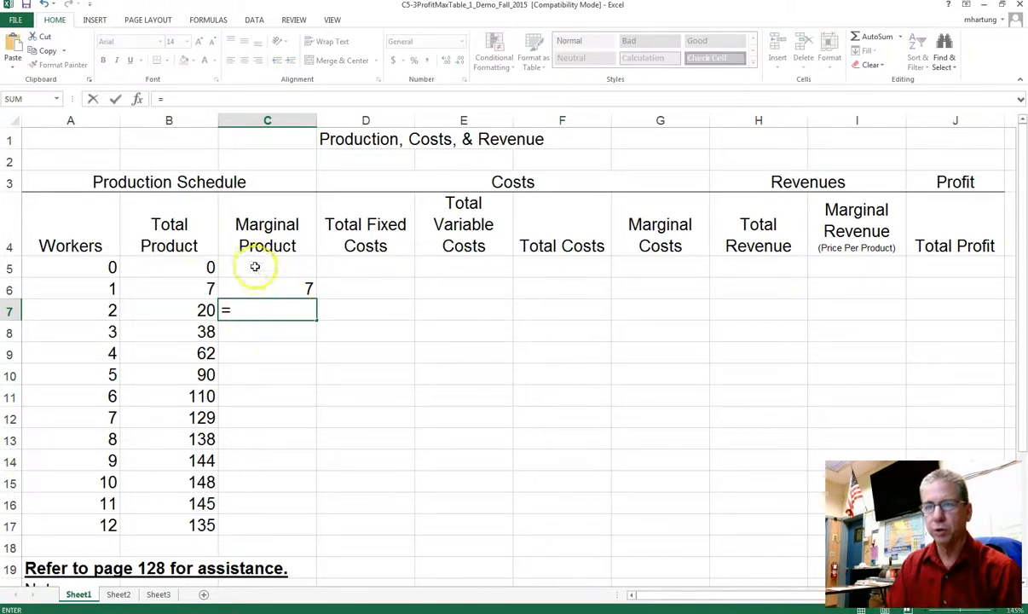
pyautogui.click(184, 310)
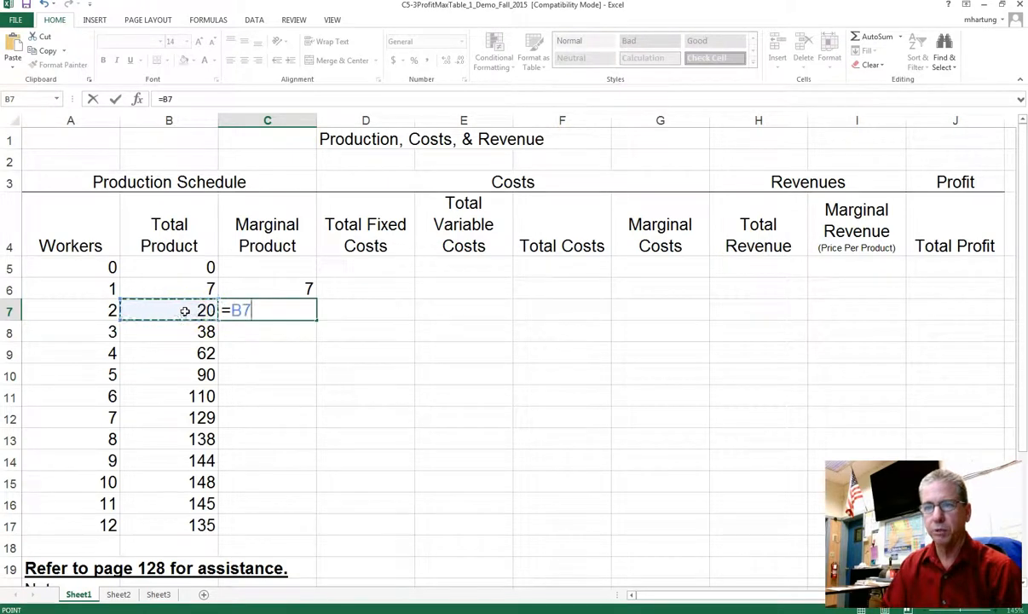
pyautogui.write('-')
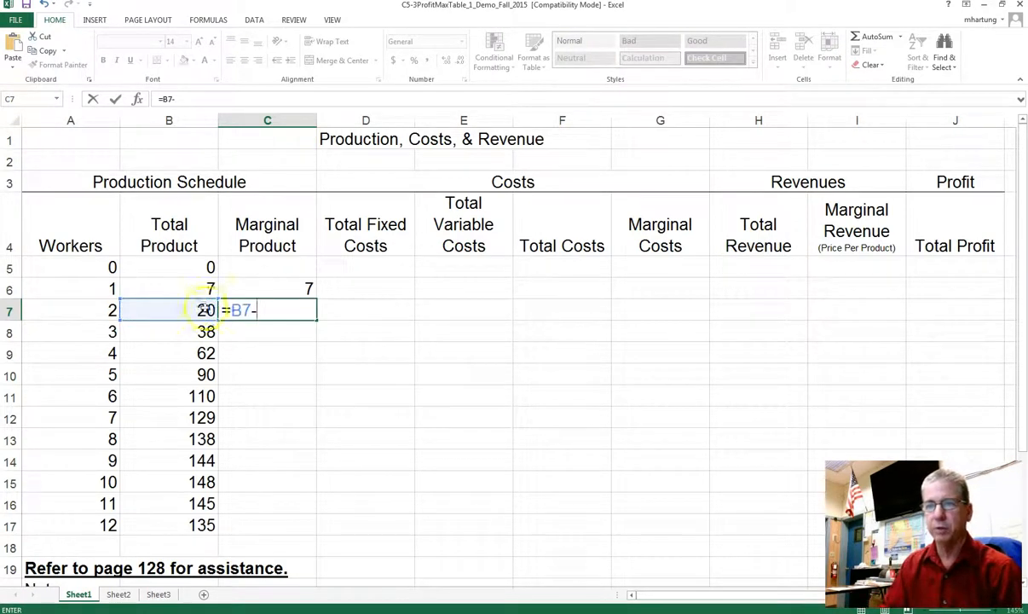
pyautogui.click(189, 288)
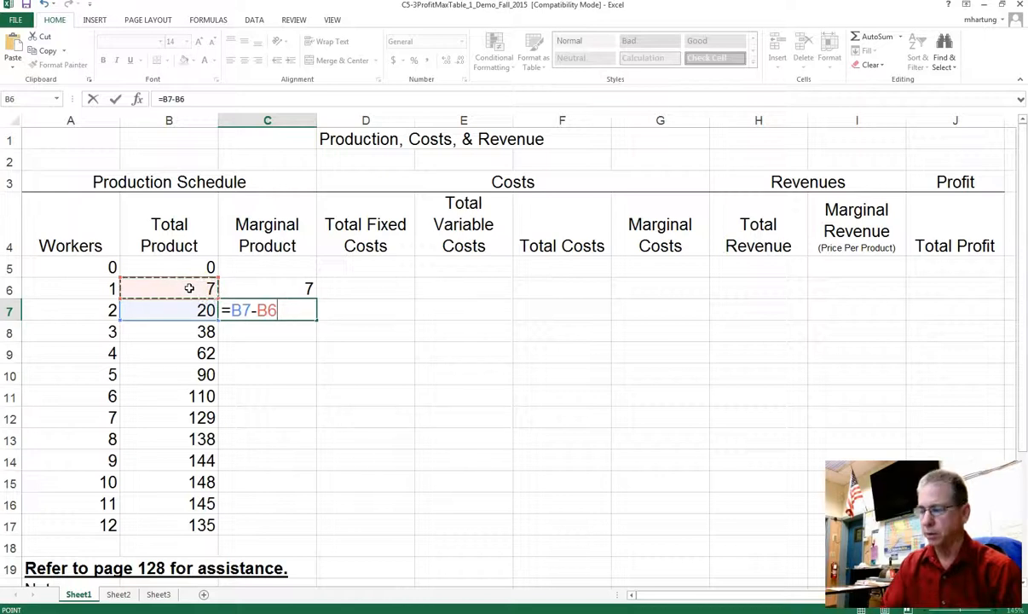
pyautogui.press('Return')
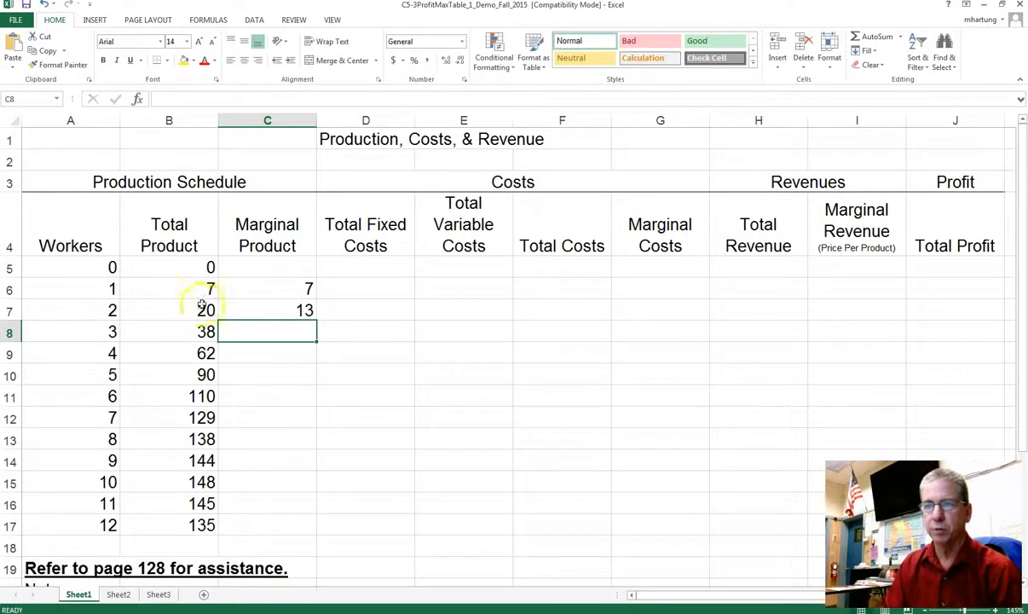
# - Examine the marginal product formula in C7 and the total product cells B7 and B6 it subtracts
pyautogui.click(269, 309)
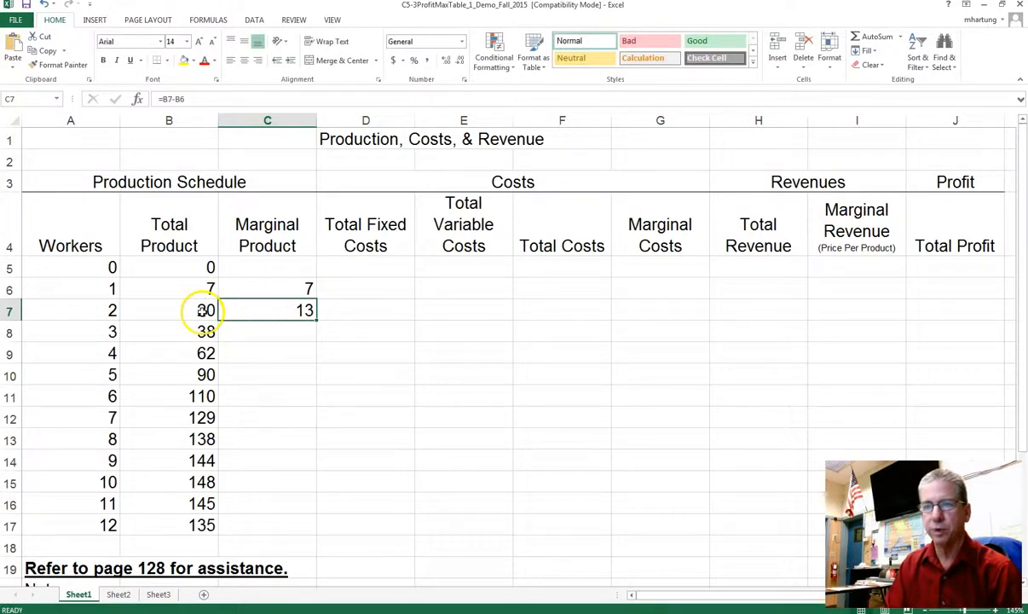
pyautogui.click(201, 310)
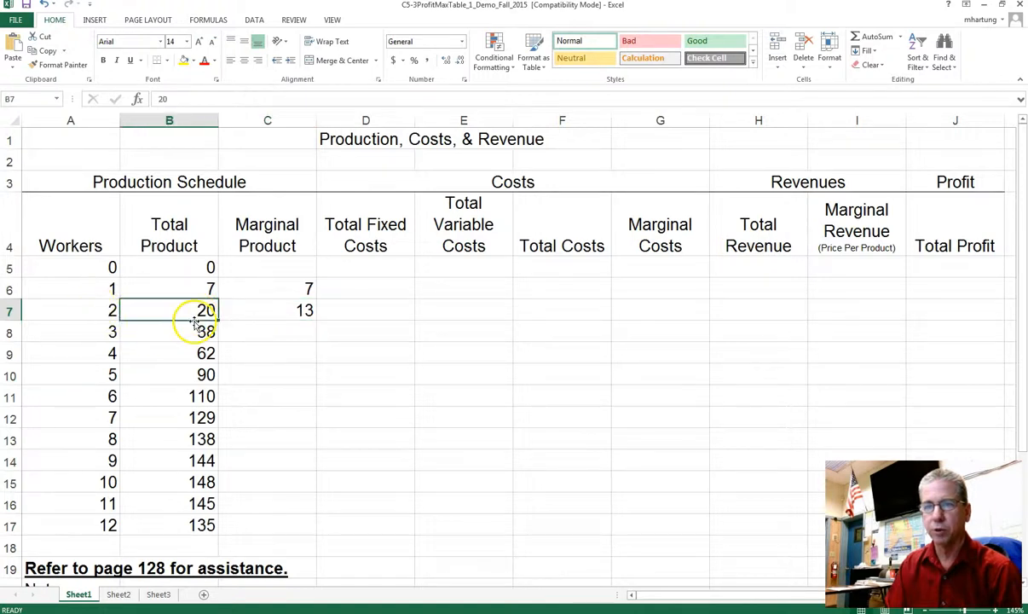
pyautogui.click(181, 289)
pyautogui.click(182, 305)
pyautogui.click(182, 286)
pyautogui.click(280, 313)
pyautogui.doubleClick(280, 313)
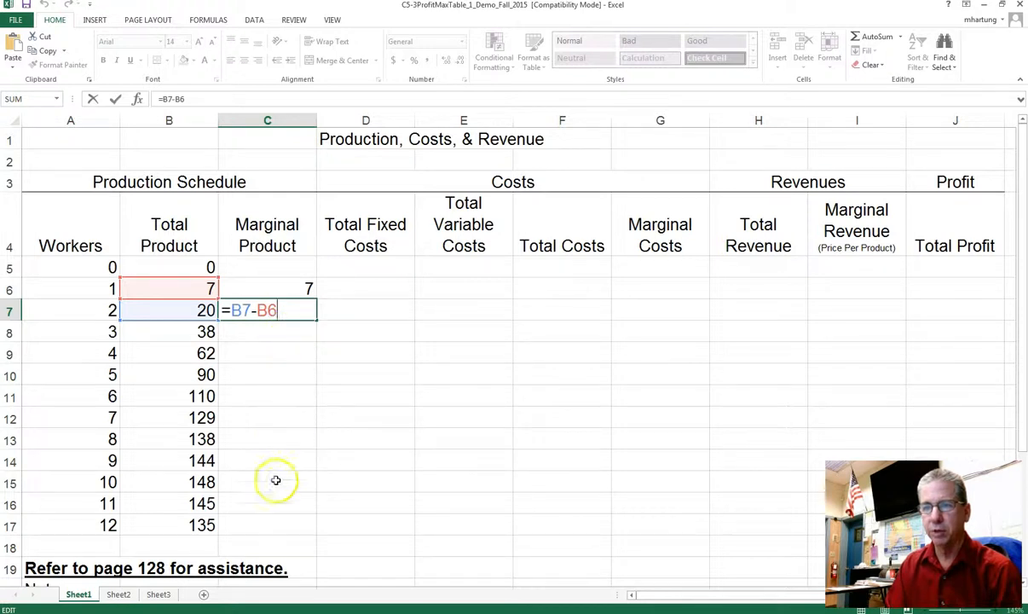
pyautogui.press('Escape')
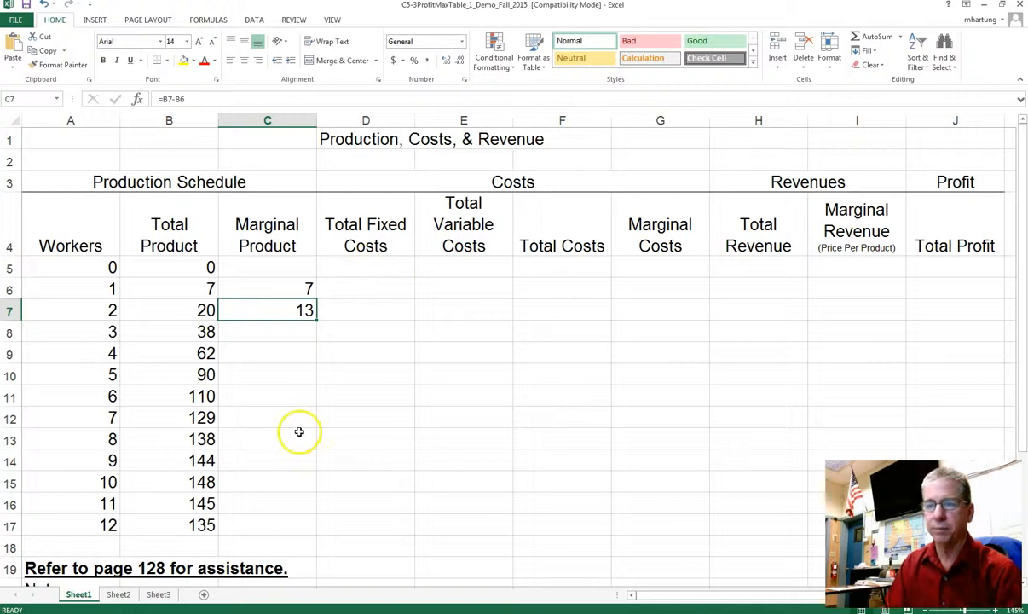
# - Check the fixed costs in the notes and enter 50 as Total Fixed Costs in D5, D6 and D7
pyautogui.scroll(-3, 230, 448)
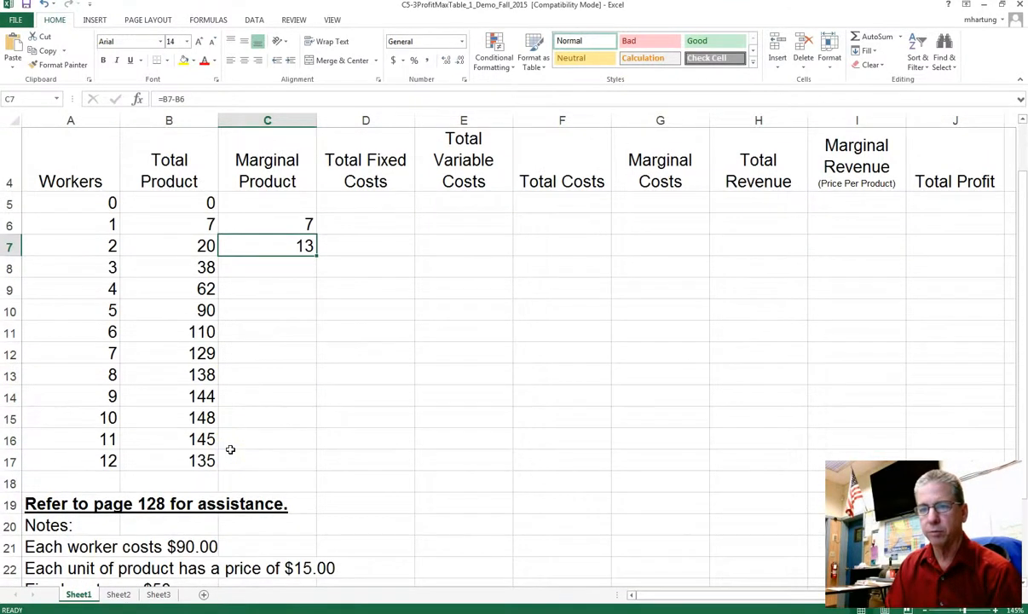
pyautogui.scroll(-1, 230, 449)
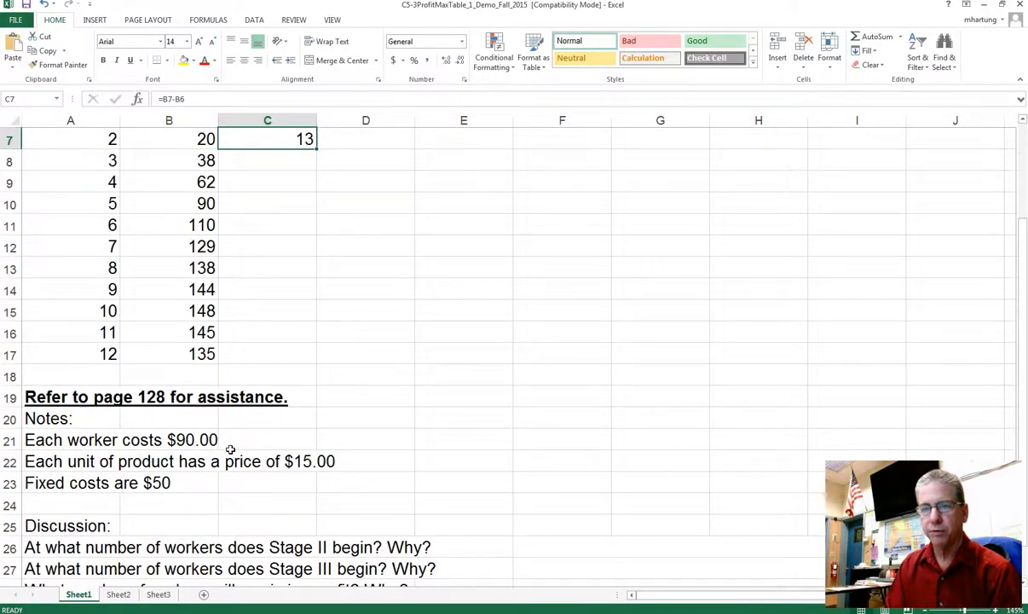
pyautogui.scroll(2, 230, 449)
pyautogui.scroll(-3, 231, 449)
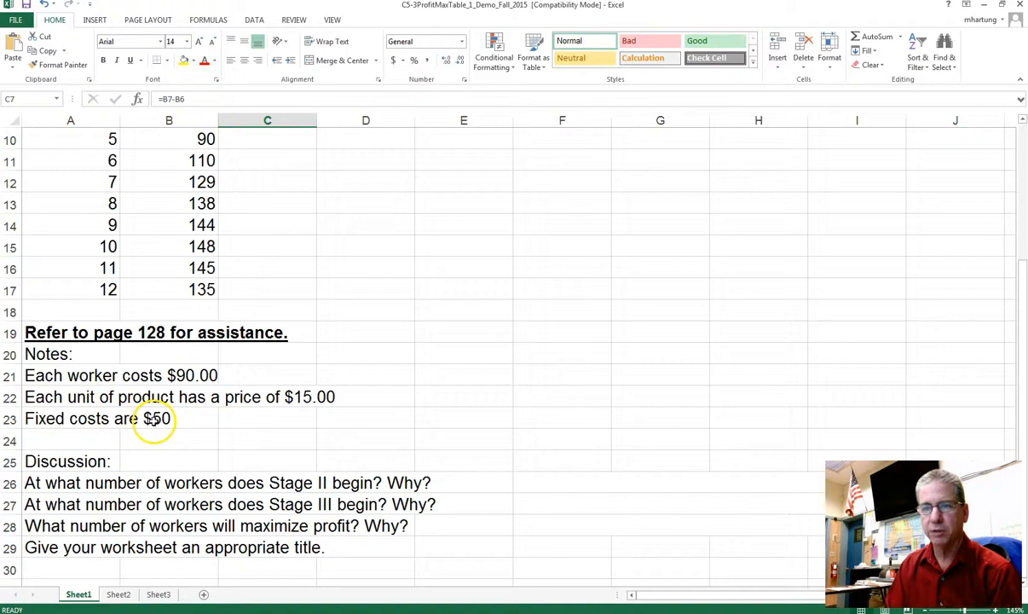
pyautogui.scroll(3, 155, 420)
pyautogui.click(358, 268)
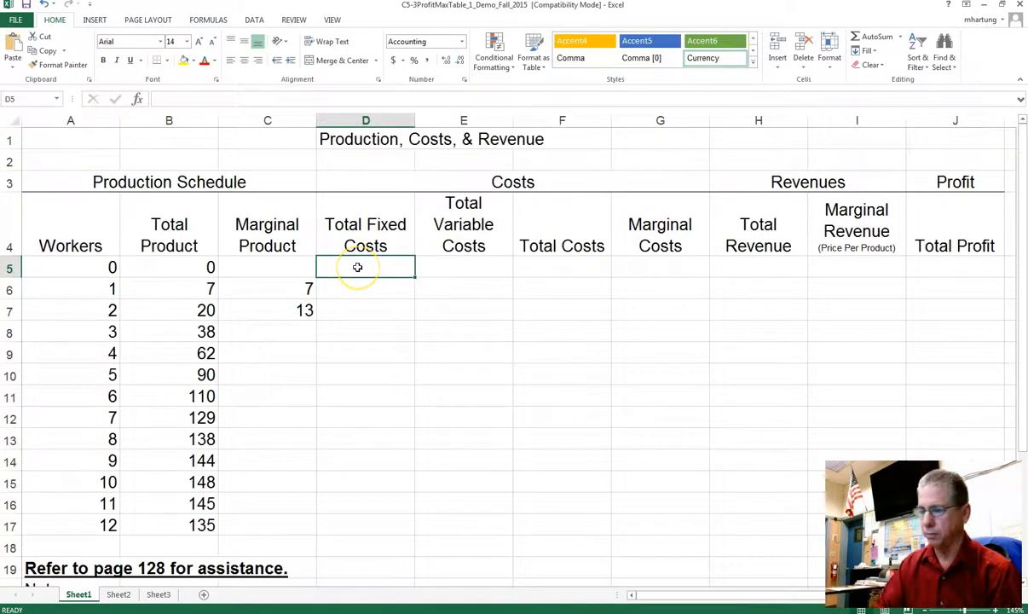
pyautogui.write('50')
pyautogui.press('Return')
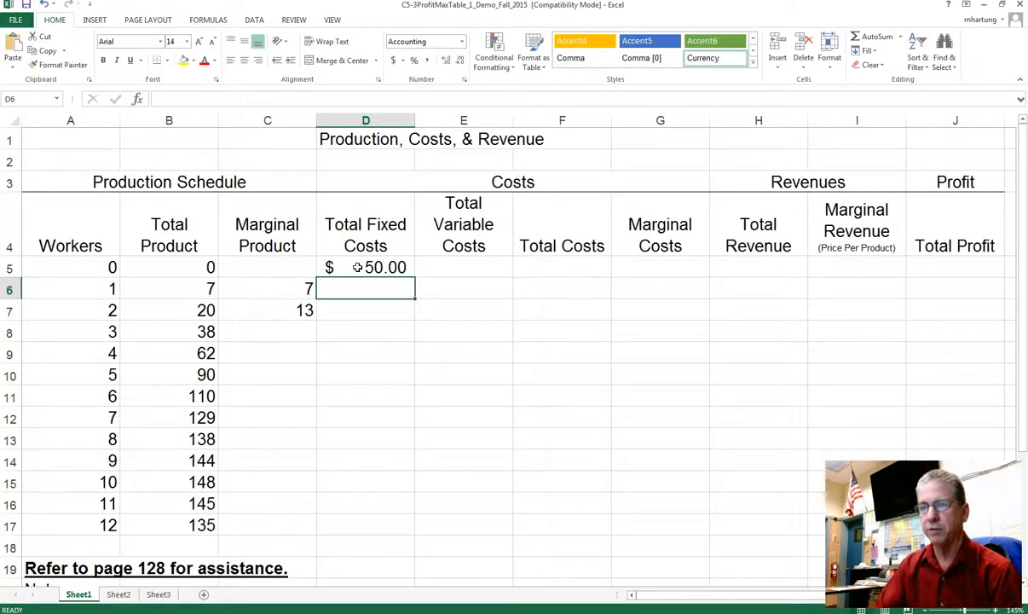
pyautogui.write('50')
pyautogui.press('Return')
pyautogui.write('50')
pyautogui.press('Return')
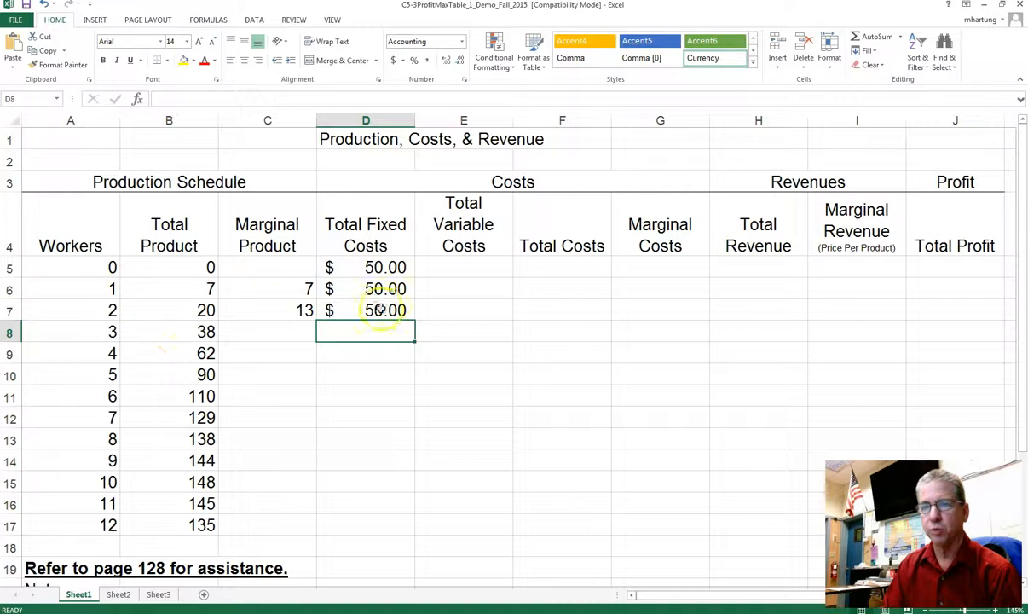
# - Examine the note on cost per worker alongside the worker counts, total product and empty Total Variable Costs column
pyautogui.click(366, 266)
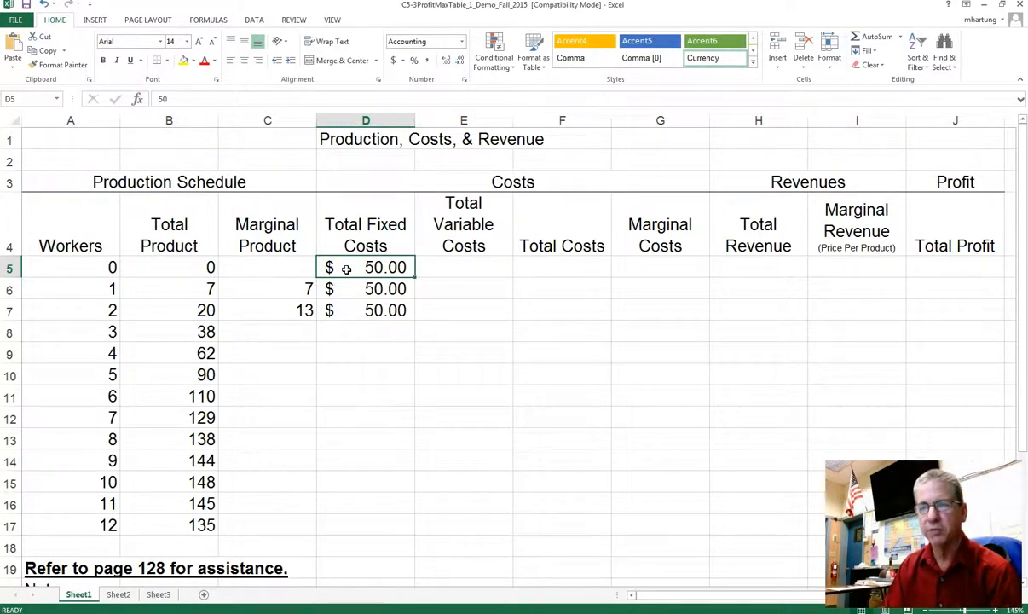
pyautogui.click(464, 266)
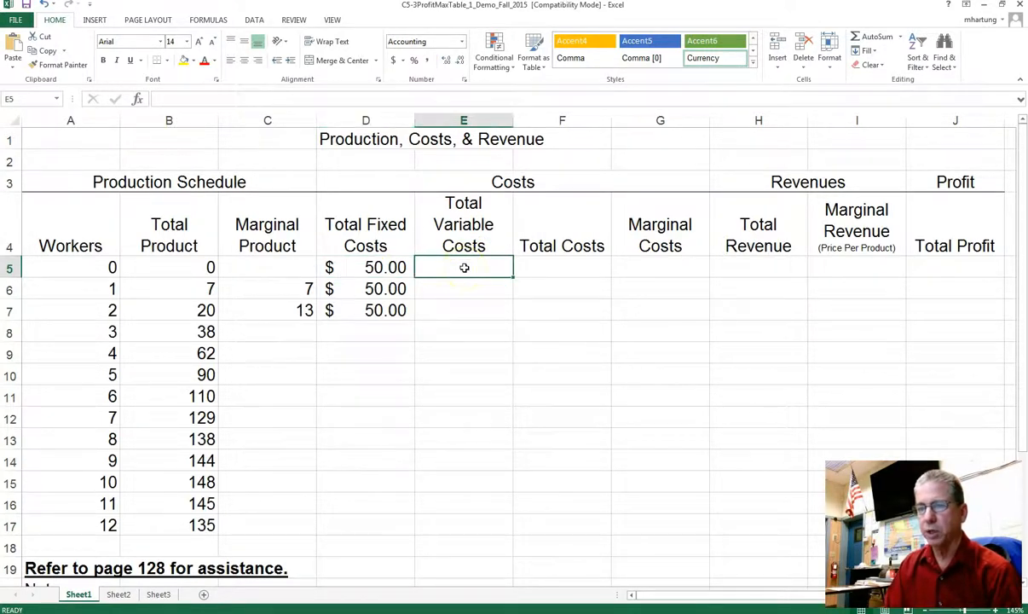
pyautogui.scroll(-3, 319, 352)
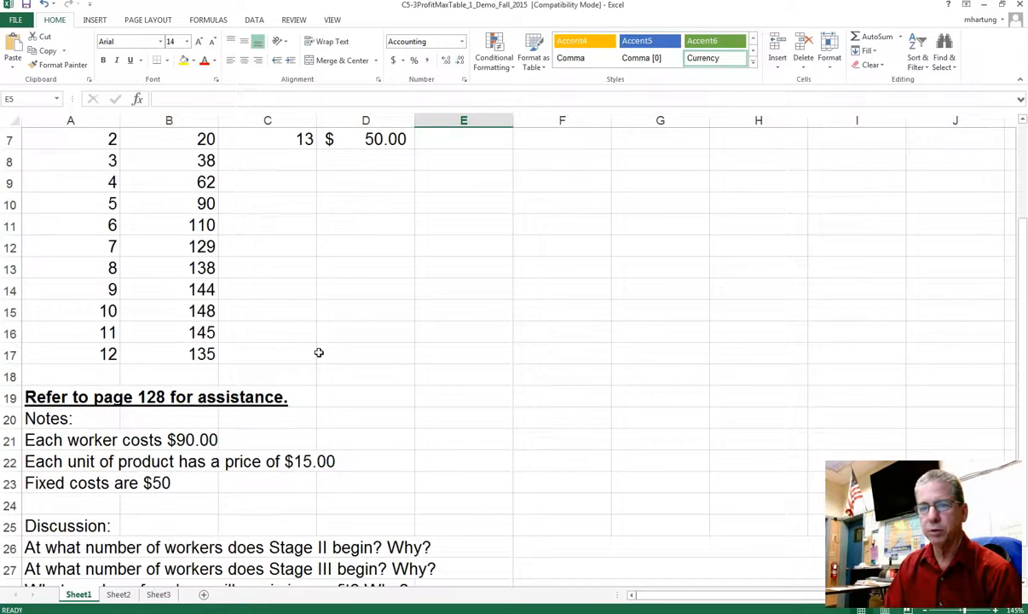
pyautogui.scroll(1, 319, 352)
pyautogui.scroll(1, 319, 352)
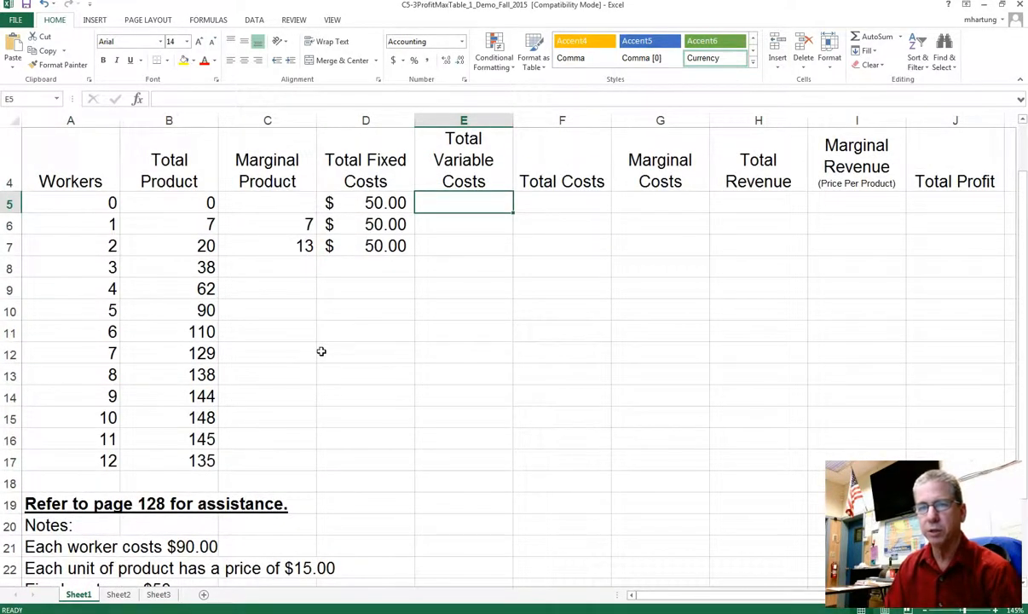
pyautogui.click(97, 225)
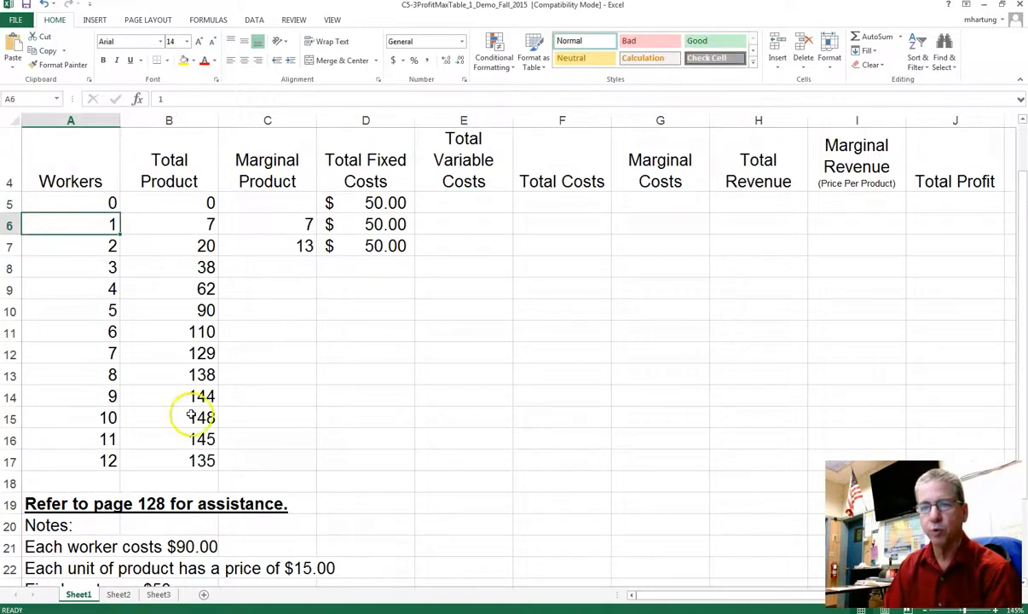
pyautogui.scroll(-1, 184, 409)
pyautogui.click(53, 440)
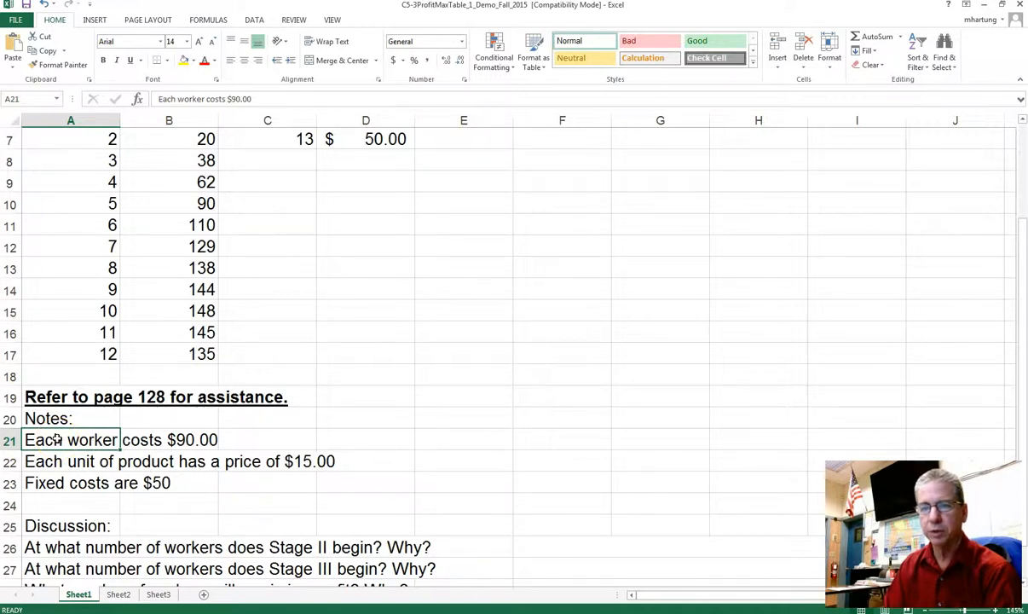
pyautogui.scroll(2, 56, 437)
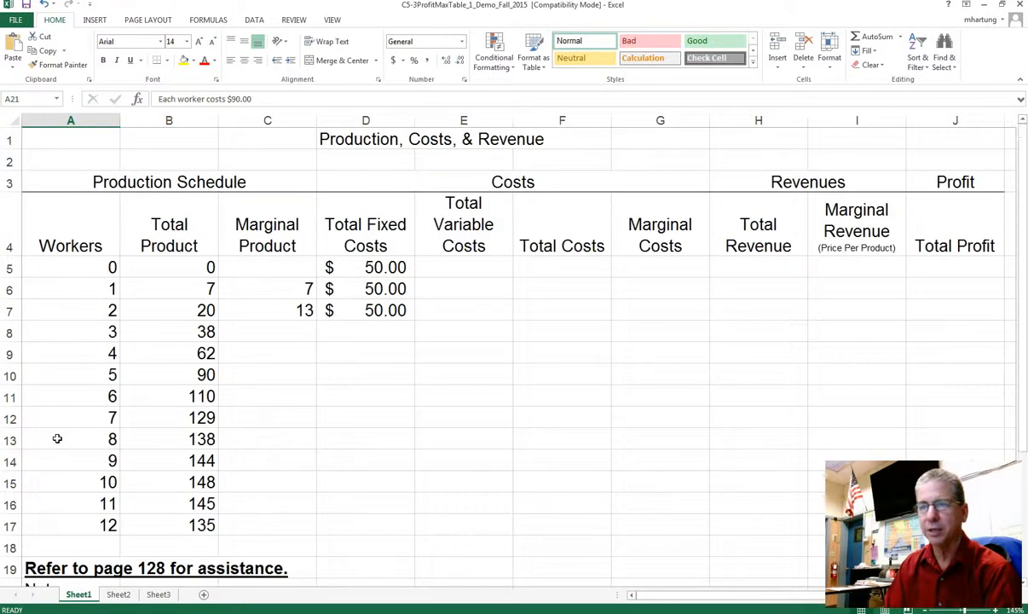
pyautogui.click(472, 271)
pyautogui.click(458, 287)
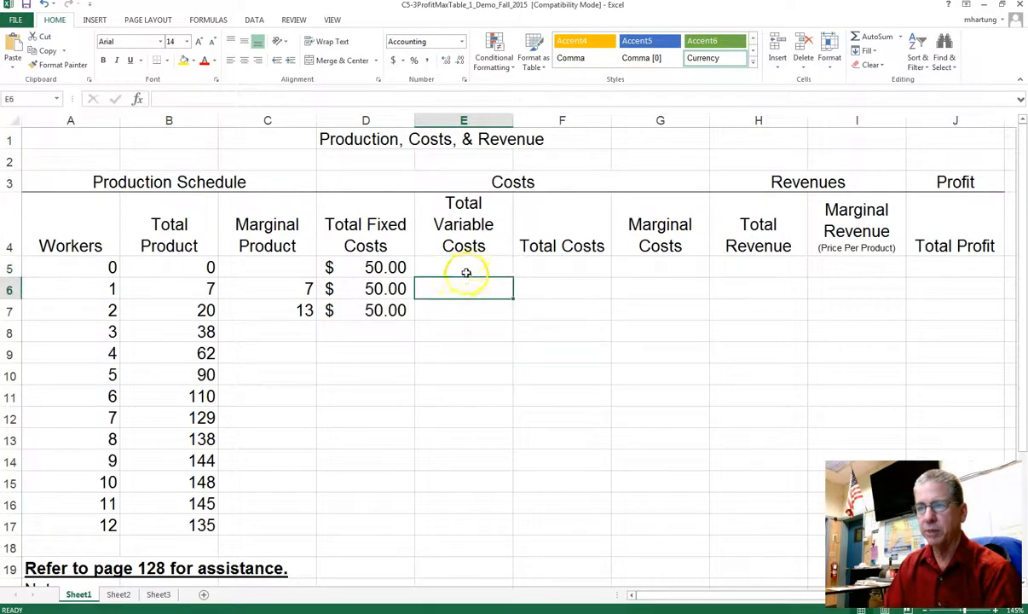
pyautogui.click(463, 204)
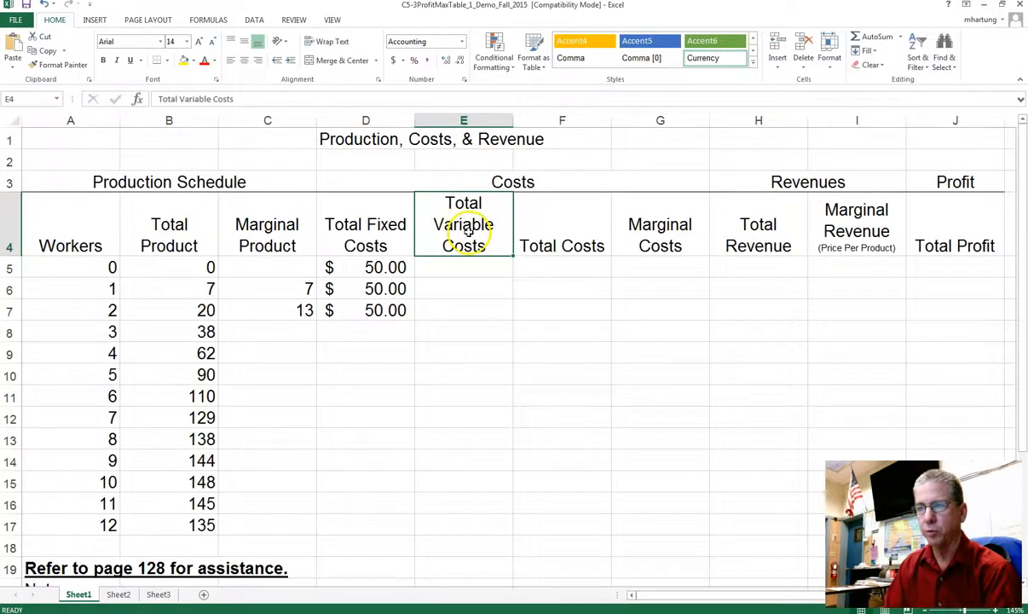
pyautogui.click(463, 287)
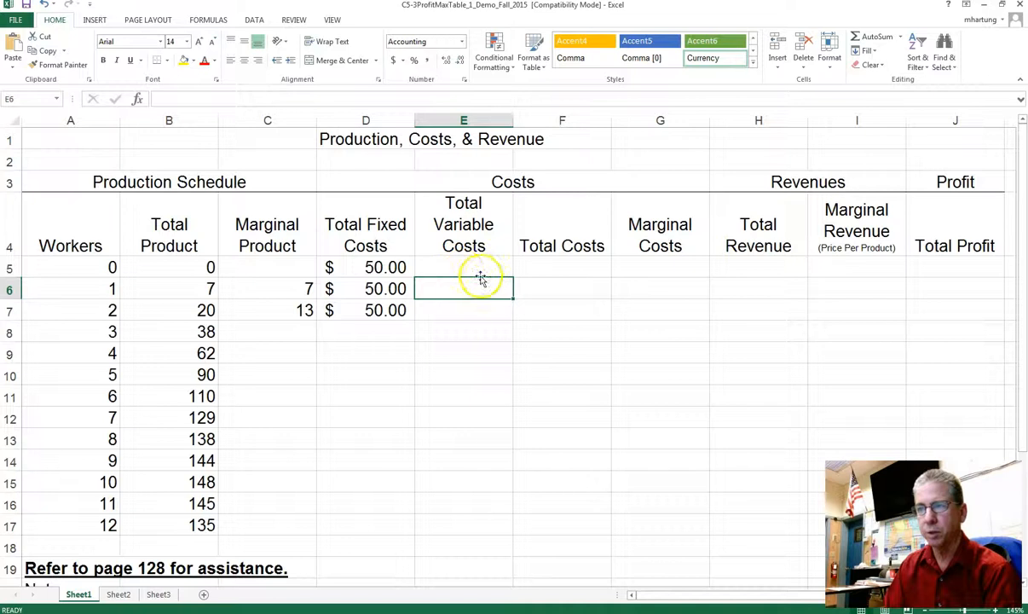
pyautogui.click(164, 267)
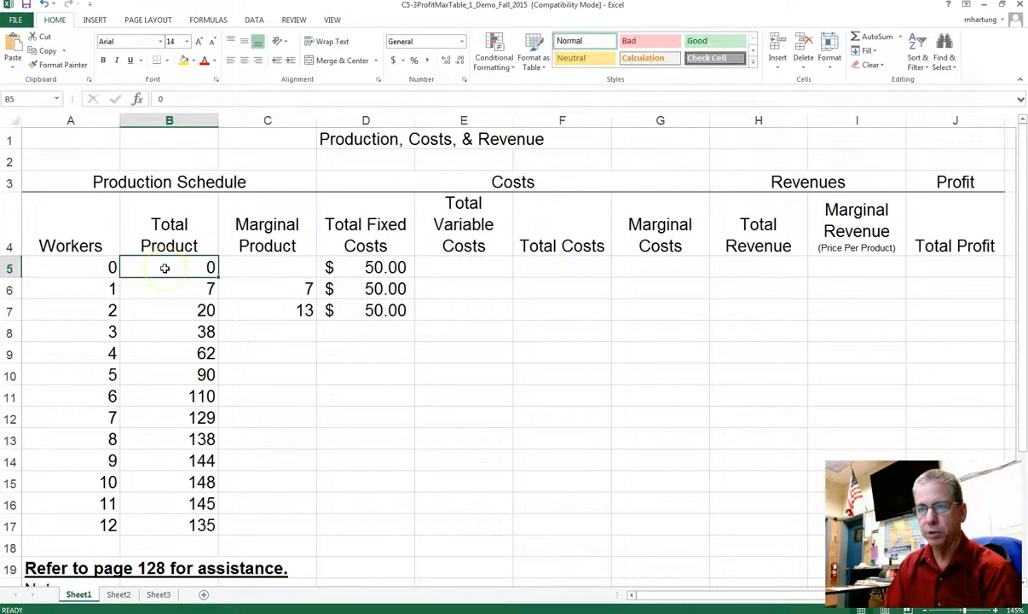
# - Enter Total Variable Costs of 0 for 0 workers in E5 and 90 for 1 worker in E6
pyautogui.click(113, 267)
pyautogui.click(453, 269)
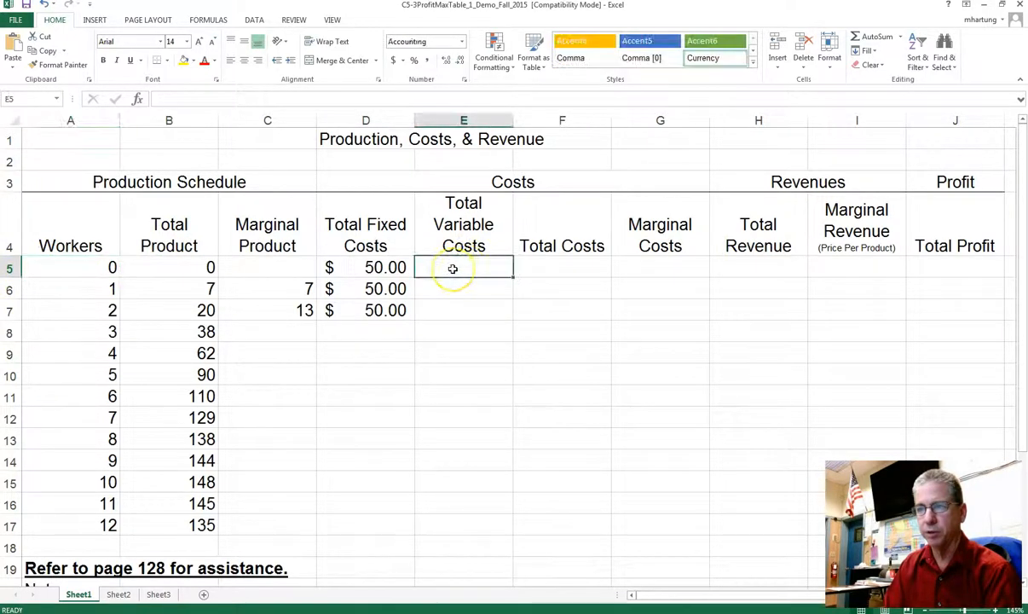
pyautogui.write('0')
pyautogui.press('Return')
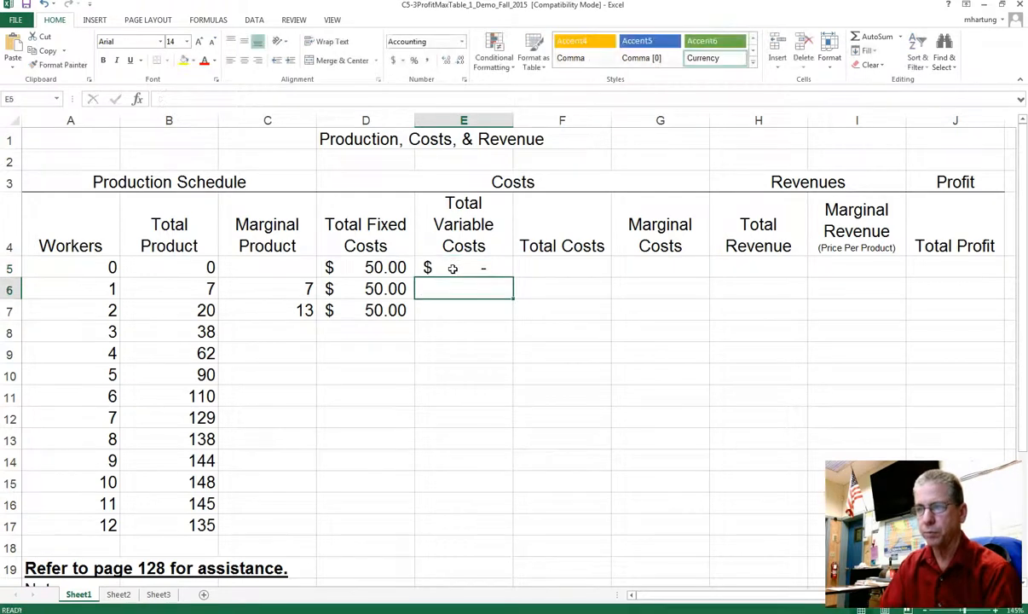
pyautogui.click(458, 288)
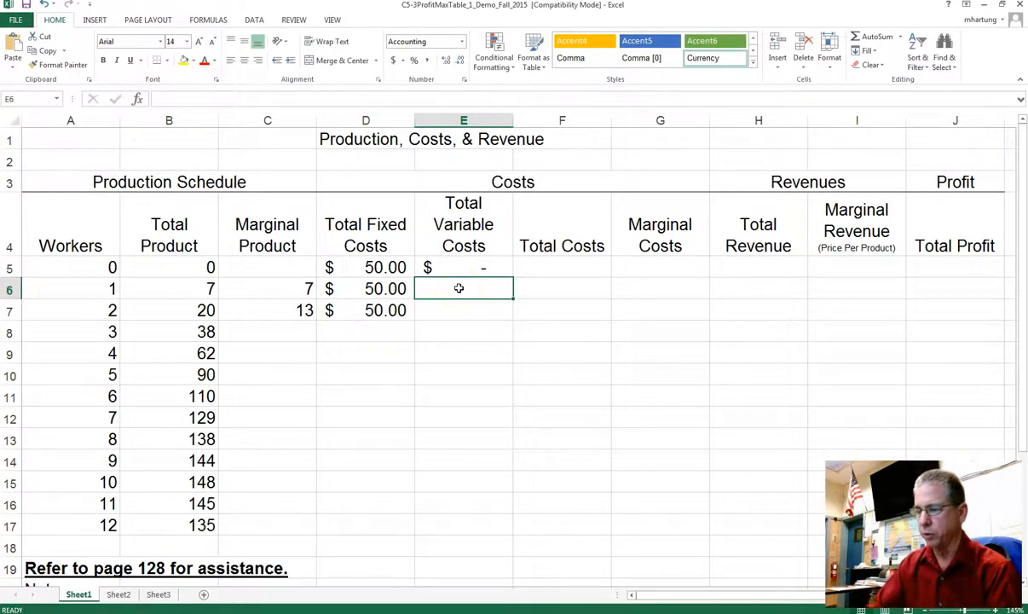
pyautogui.write('90')
pyautogui.press('Return')
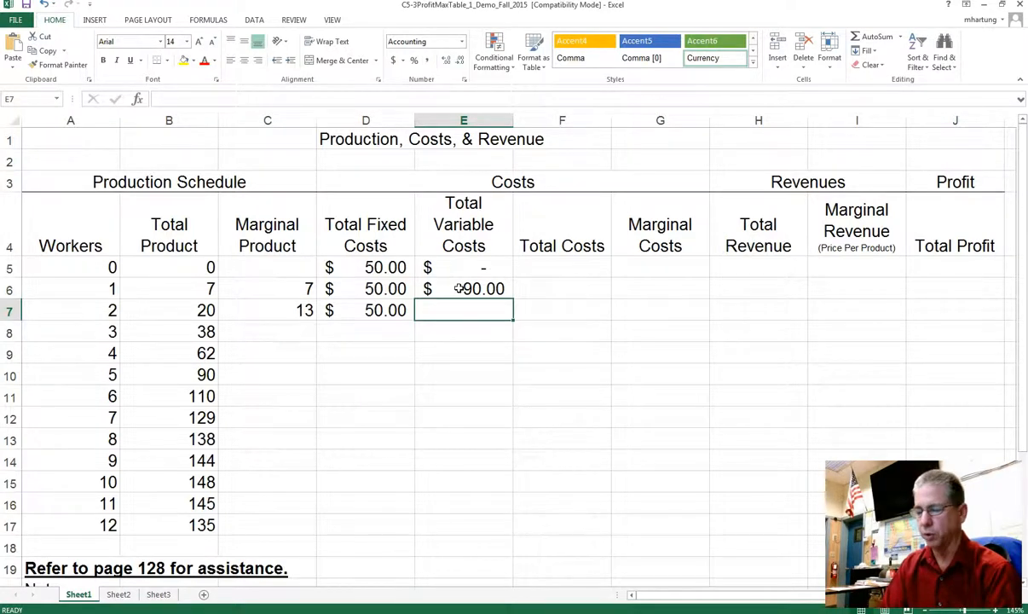
# - Calculate the total variable costs for 2 workers in E7 with the formula =90+E6
pyautogui.write('=')
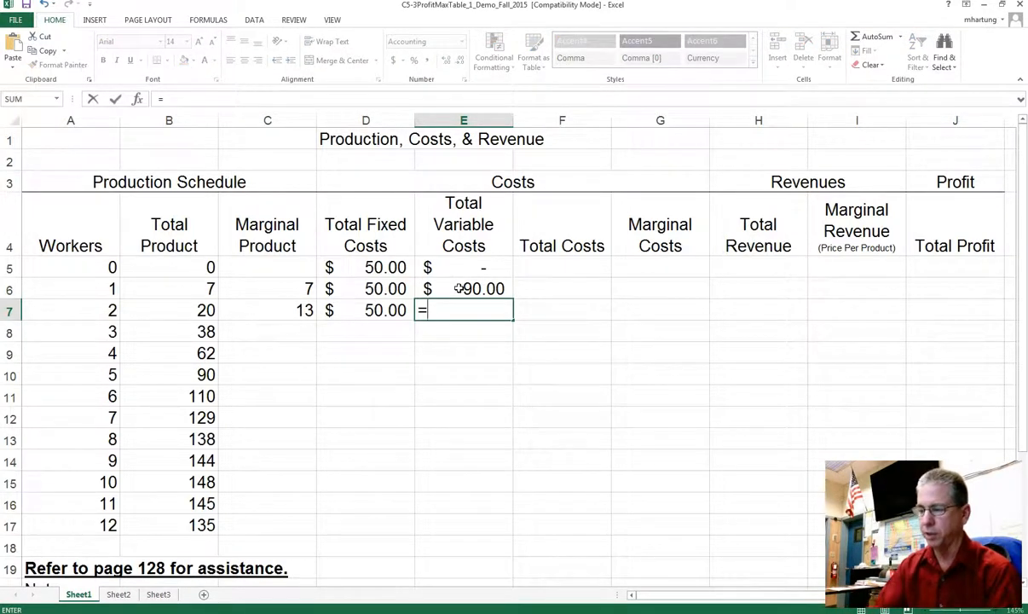
pyautogui.write('90+')
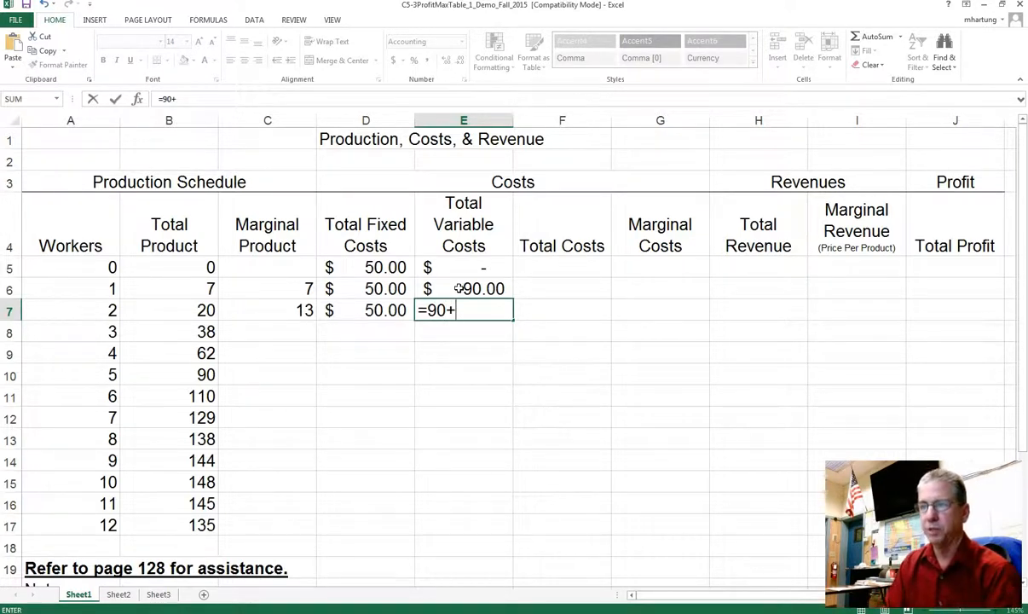
pyautogui.click(459, 288)
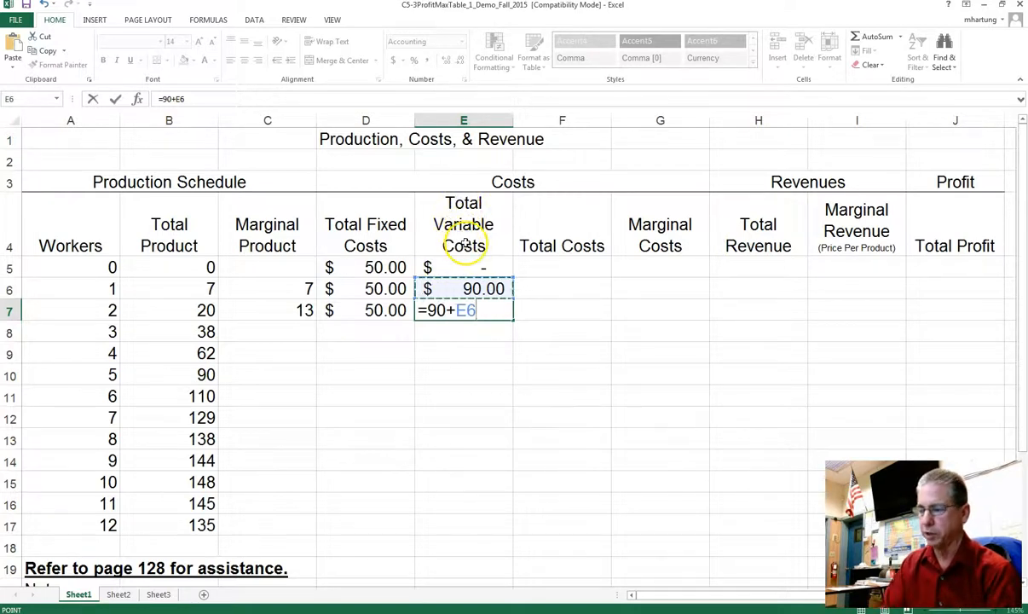
pyautogui.press('Return')
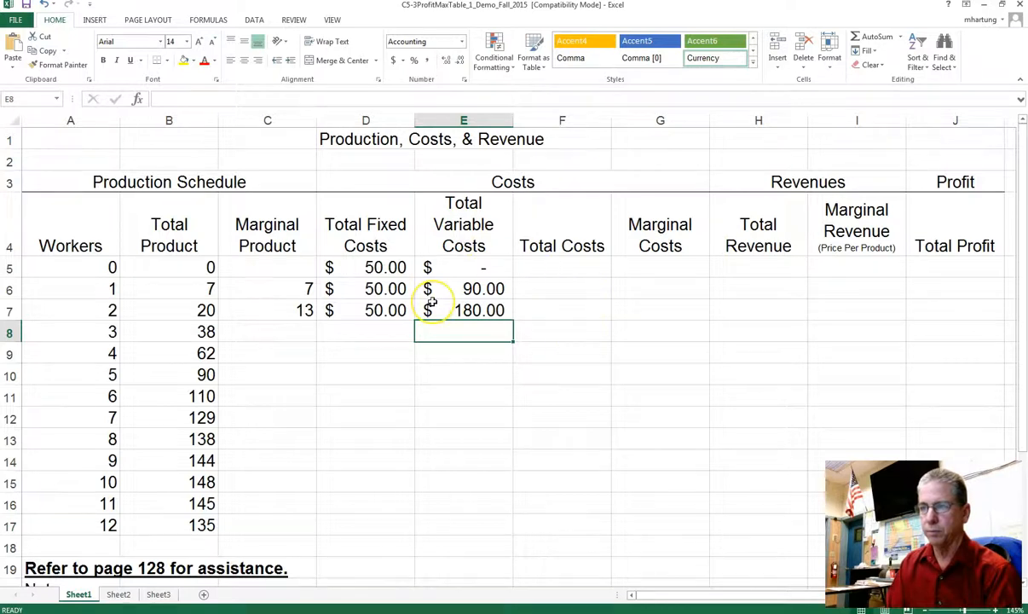
# - Replace the total variable costs formula in E7 with the plain value 90
pyautogui.click(449, 313)
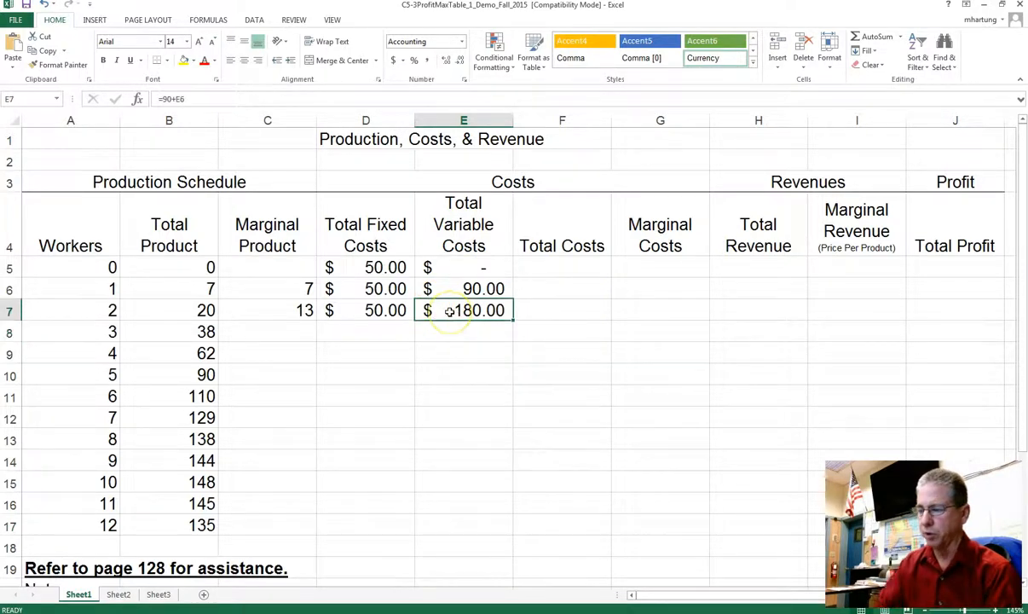
pyautogui.write('90')
pyautogui.press('Return')
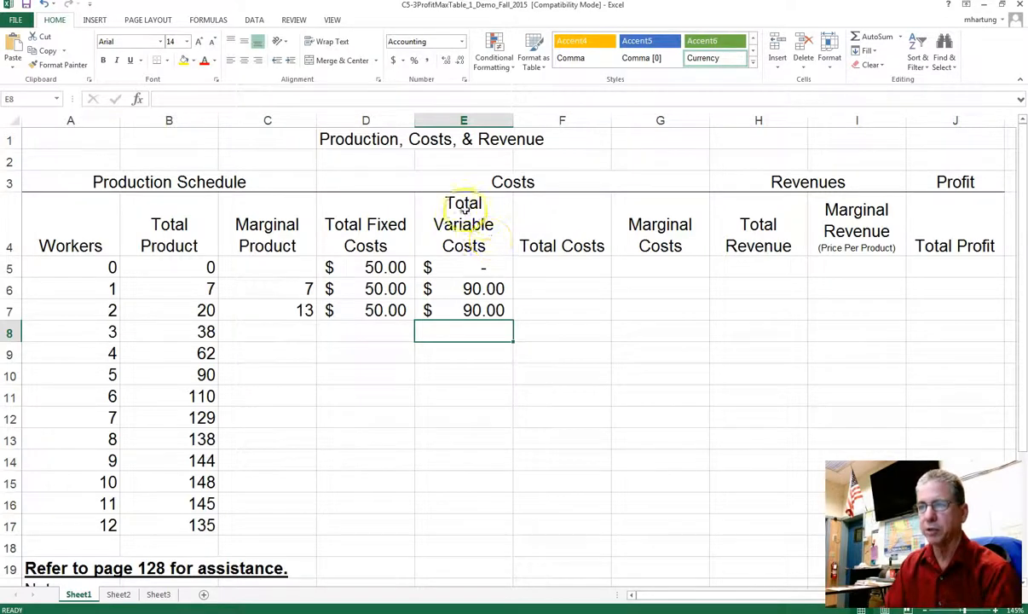
# - Replace the plain value in E7, for 2 workers, with the total variable costs formula =90+E6
pyautogui.click(87, 309)
pyautogui.click(451, 312)
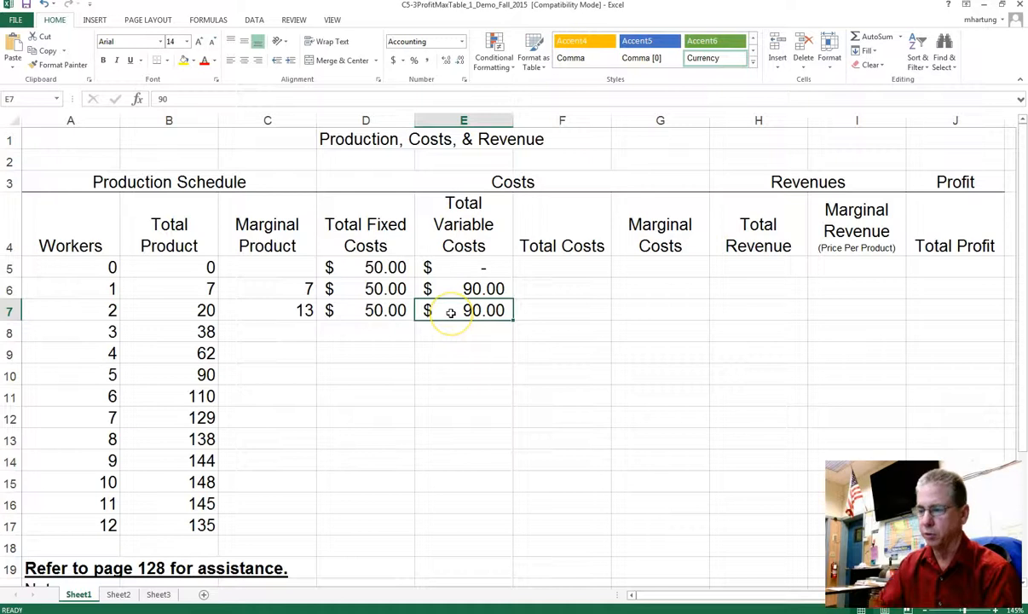
pyautogui.write('=9')
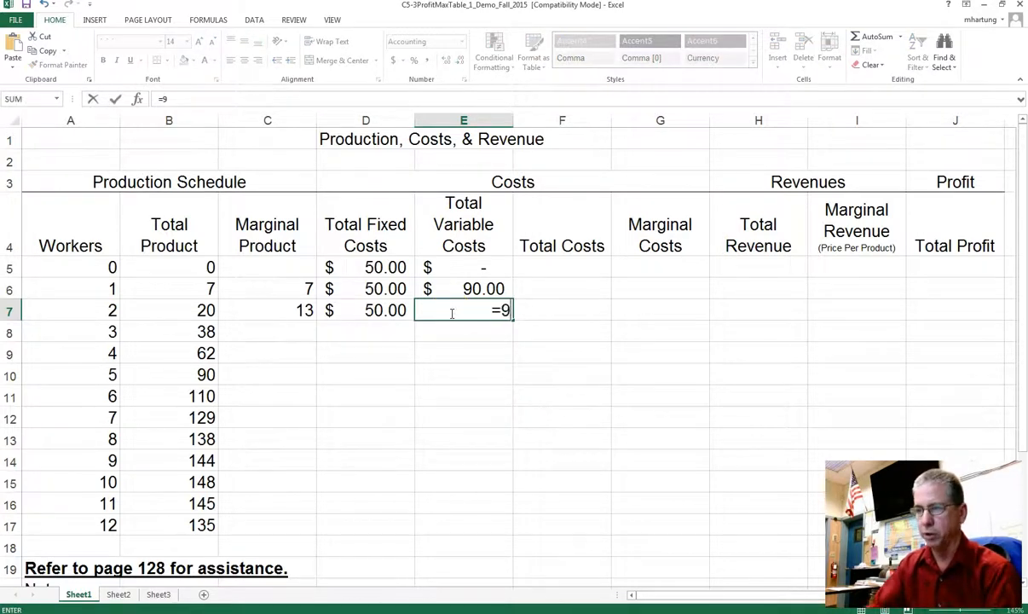
pyautogui.write('0+')
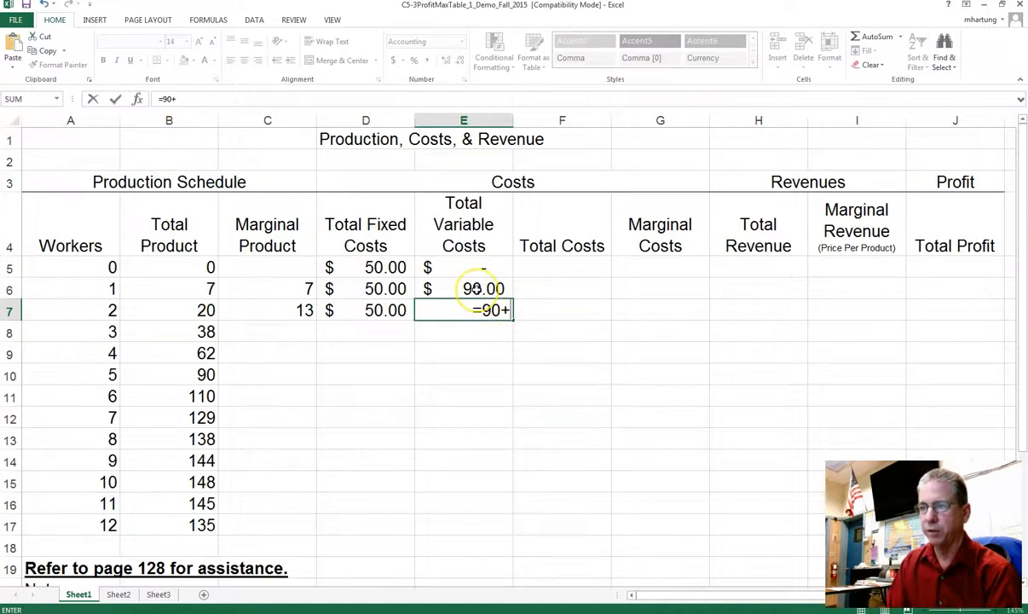
pyautogui.click(475, 289)
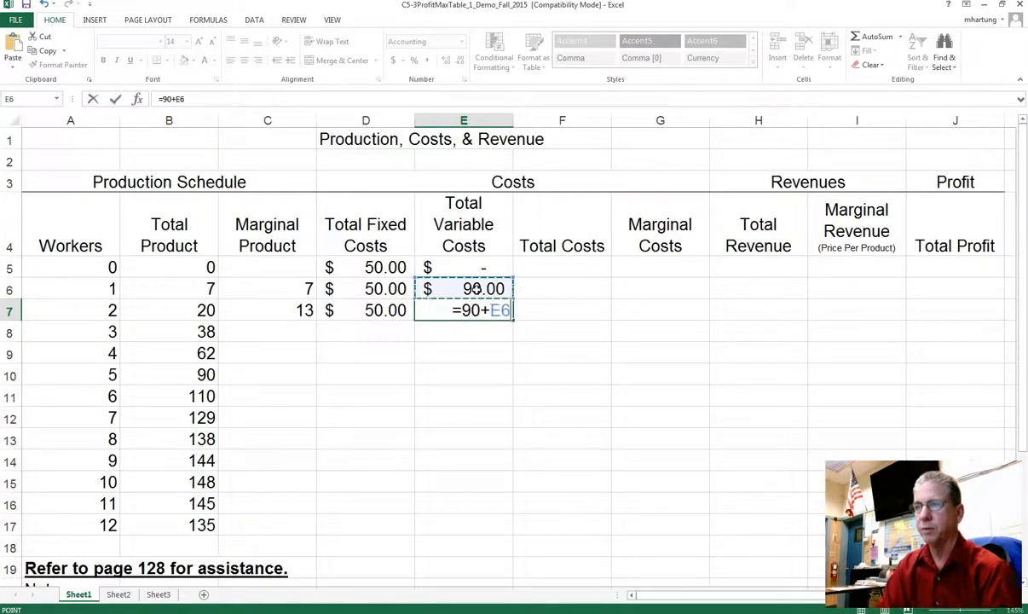
pyautogui.press('Return')
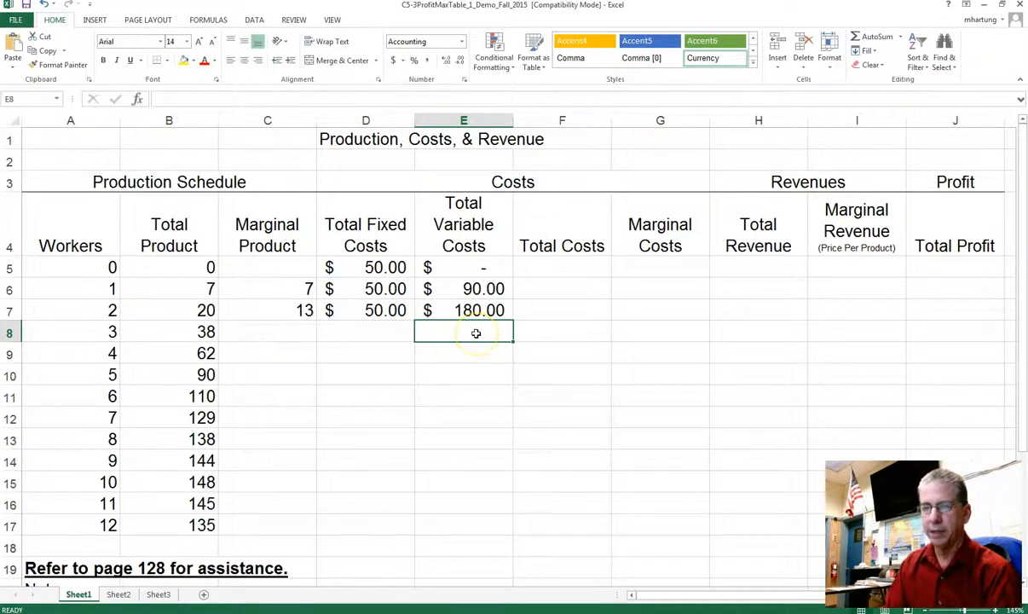
# - Calculate the total variable costs for 3 workers in E8 with the formula =90+E7
pyautogui.write('=')
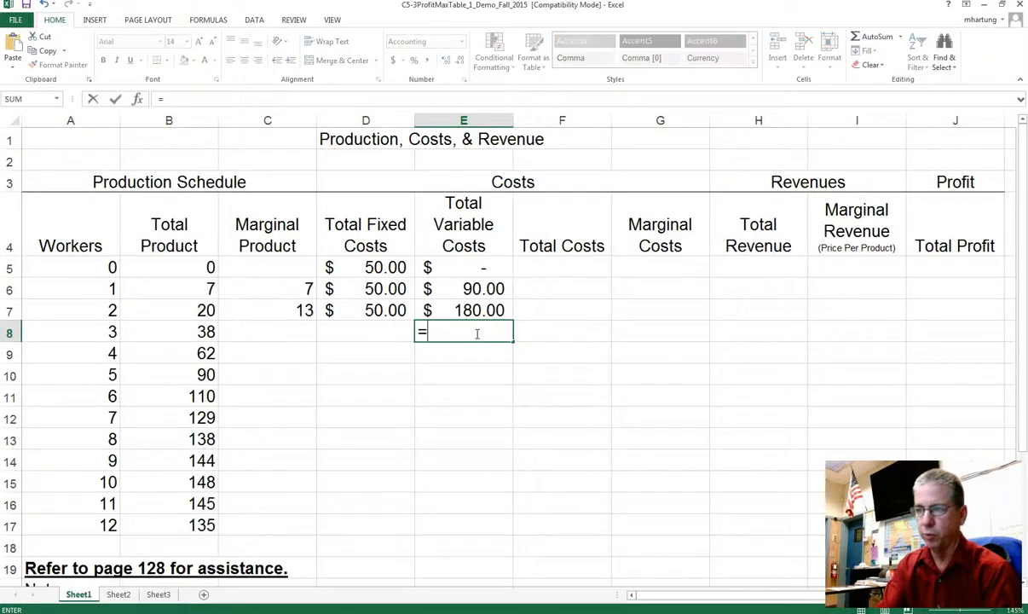
pyautogui.write('90+')
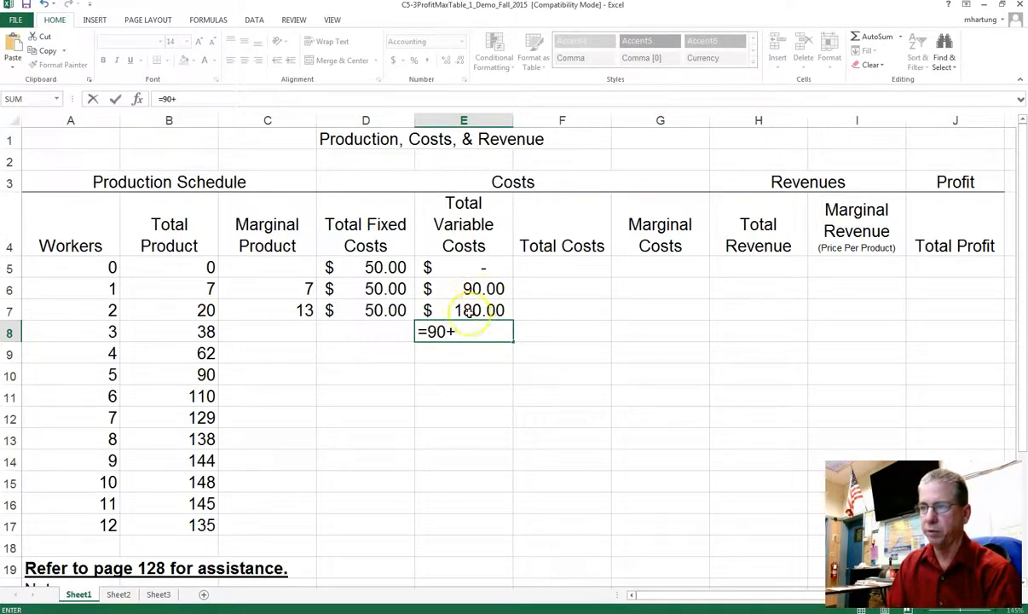
pyautogui.click(468, 312)
pyautogui.press('Return')
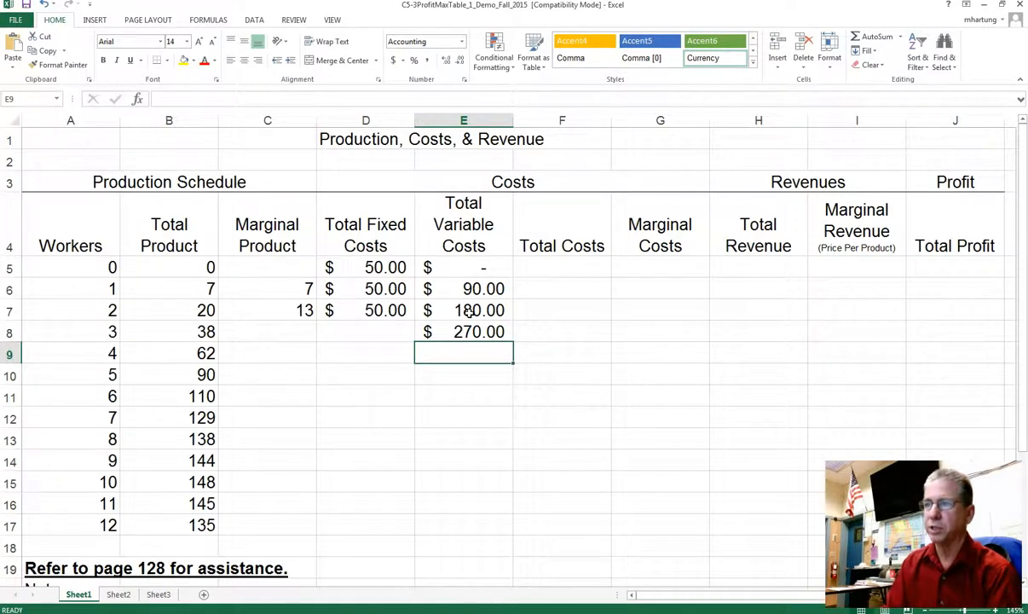
# - Calculate the total costs for 0 workers in F5 with the formula =D5+E5
pyautogui.click(560, 268)
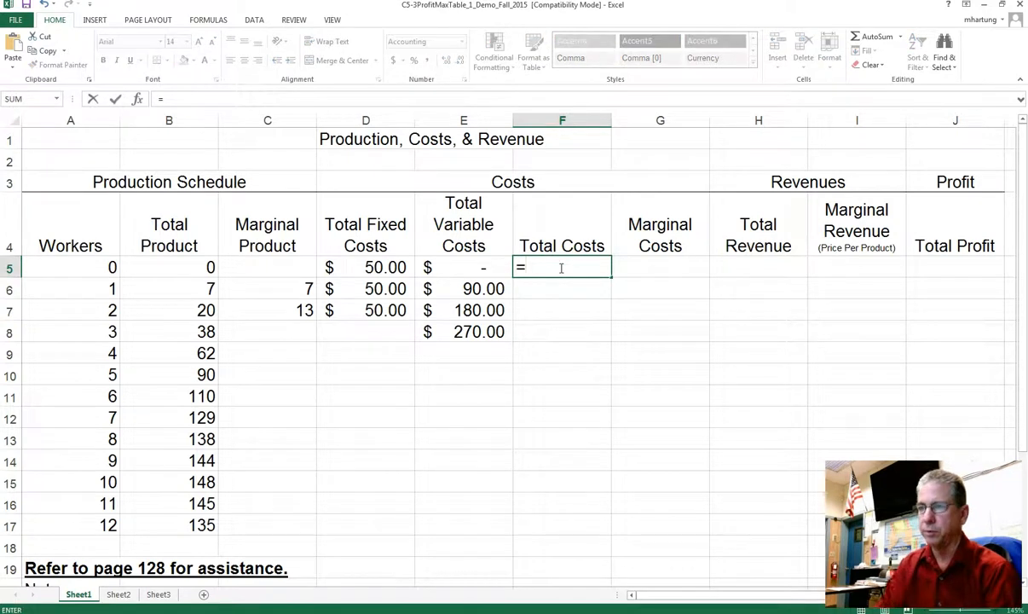
pyautogui.click(366, 268)
pyautogui.write('+')
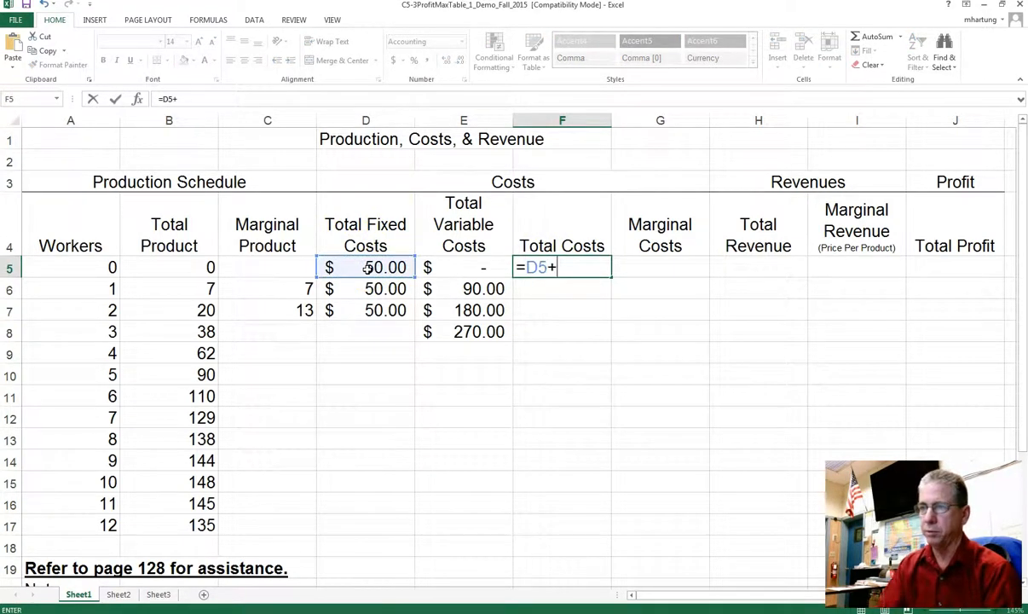
pyautogui.click(475, 265)
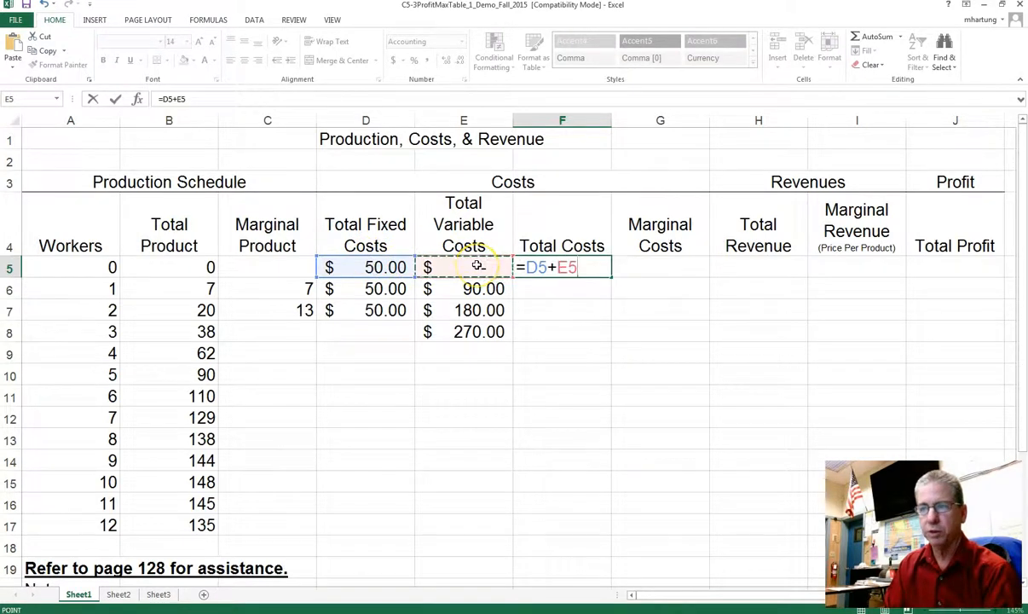
pyautogui.press('Return')
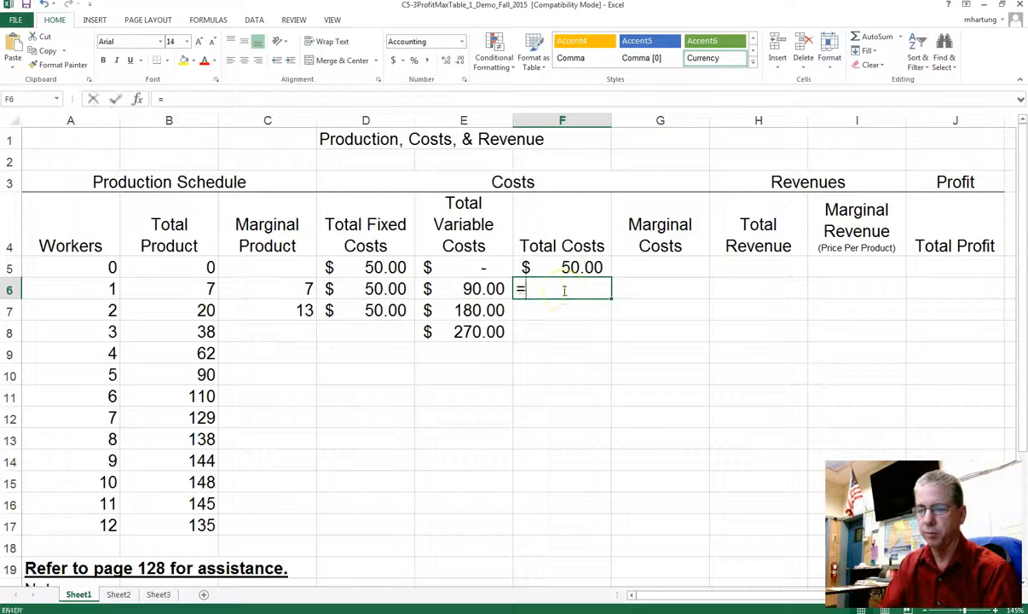
# - Calculate the total costs for 1 worker in F6 with the formula =D6+E6
pyautogui.write('=')
pyautogui.click(380, 289)
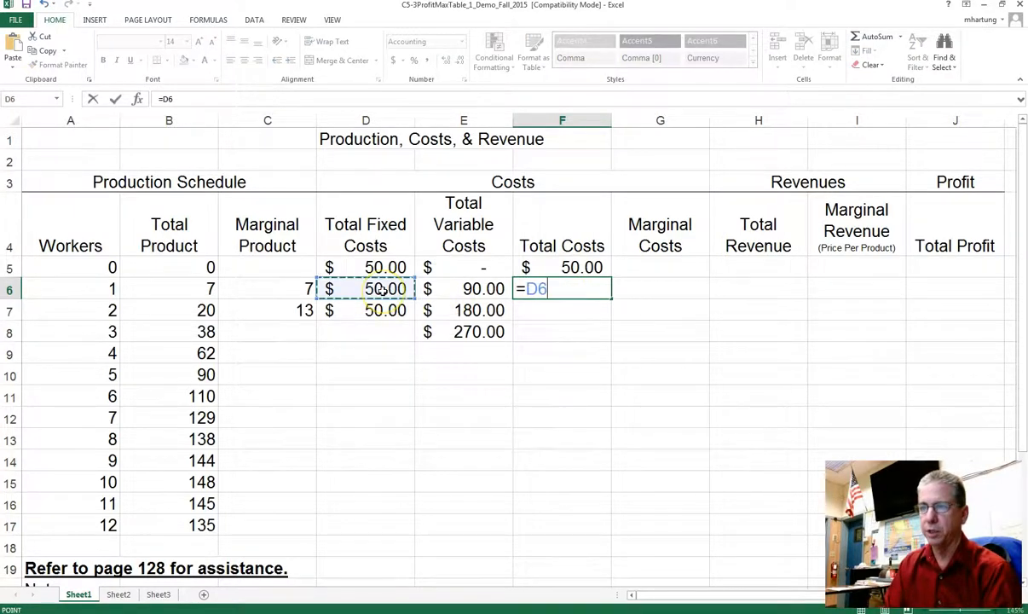
pyautogui.write('+')
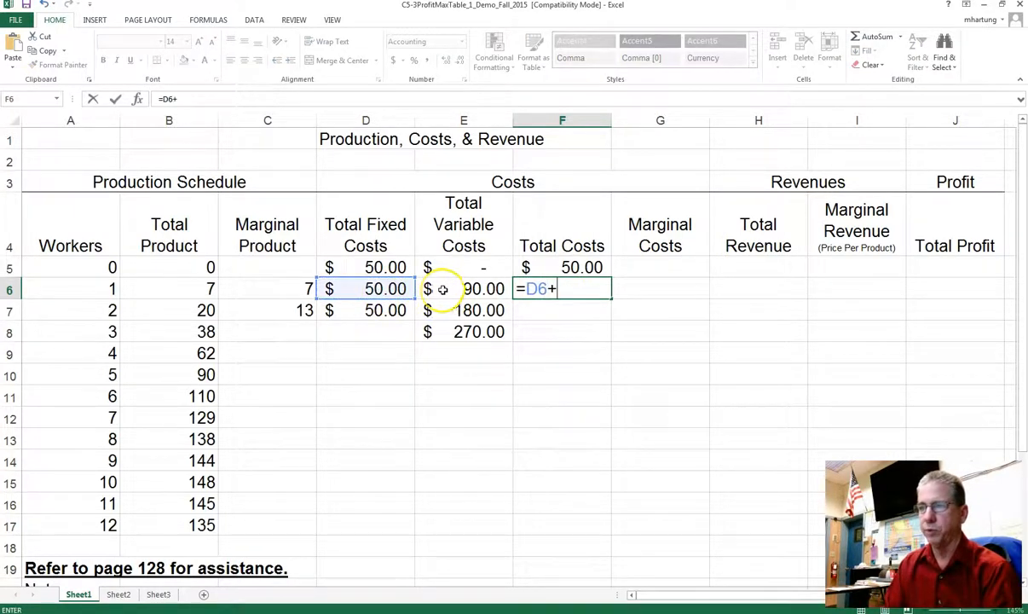
pyautogui.click(469, 289)
pyautogui.press('Return')
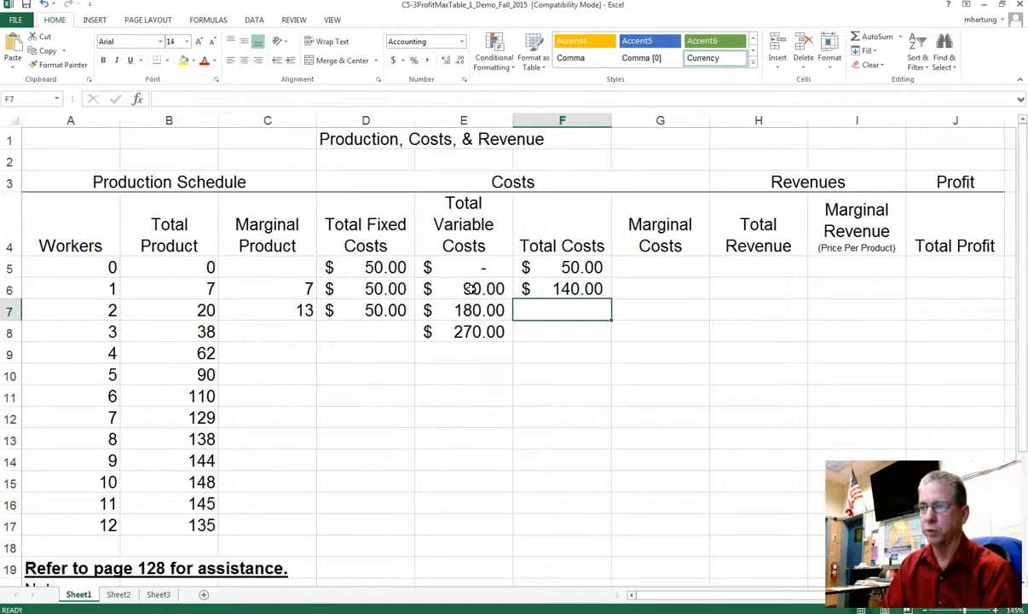
# - Calculate the total costs for 2 workers in F7 with the formula =D7+E7
pyautogui.write('=')
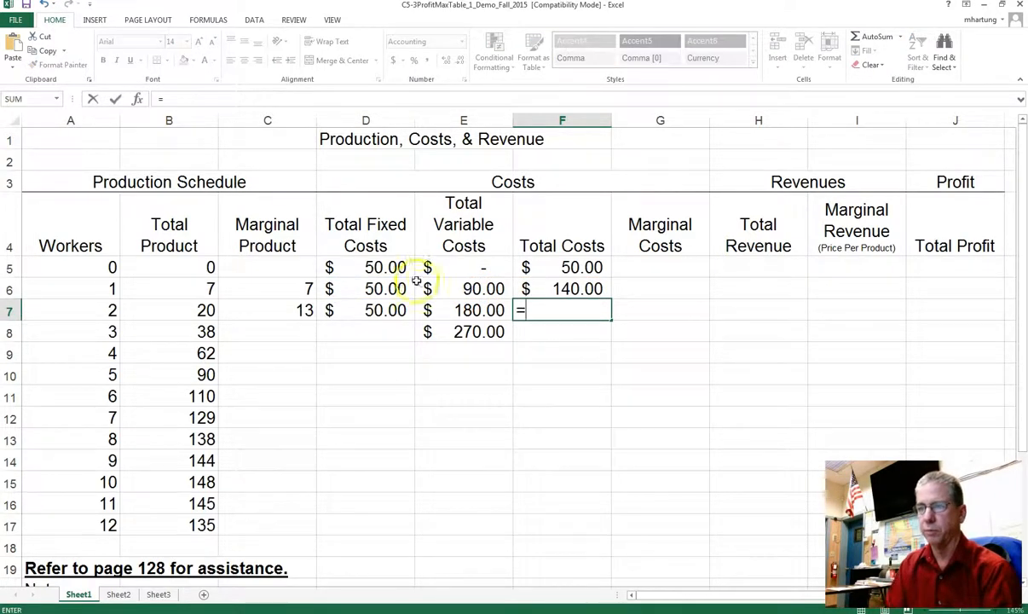
pyautogui.click(385, 311)
pyautogui.write('+')
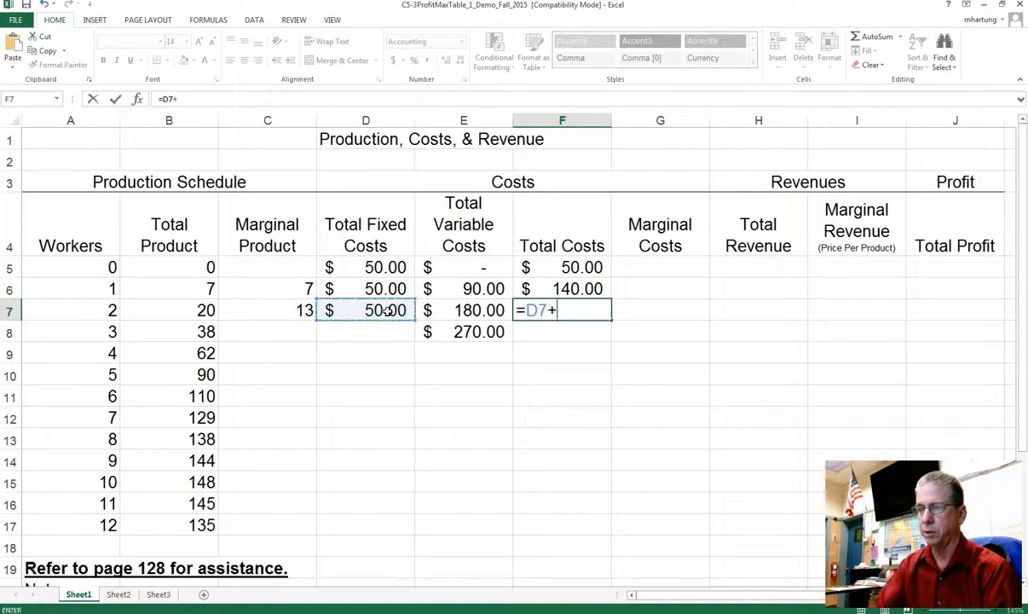
pyautogui.click(471, 310)
pyautogui.press('Return')
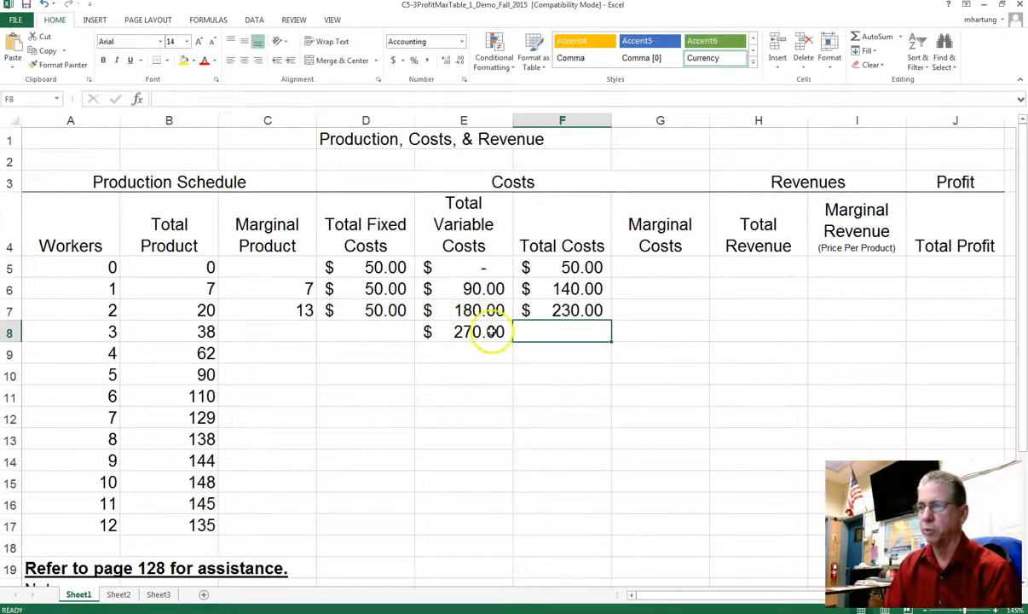
# - Calculate the marginal costs for 1 worker in G6 with the formula =E6/C6
pyautogui.click(641, 289)
pyautogui.click(671, 270)
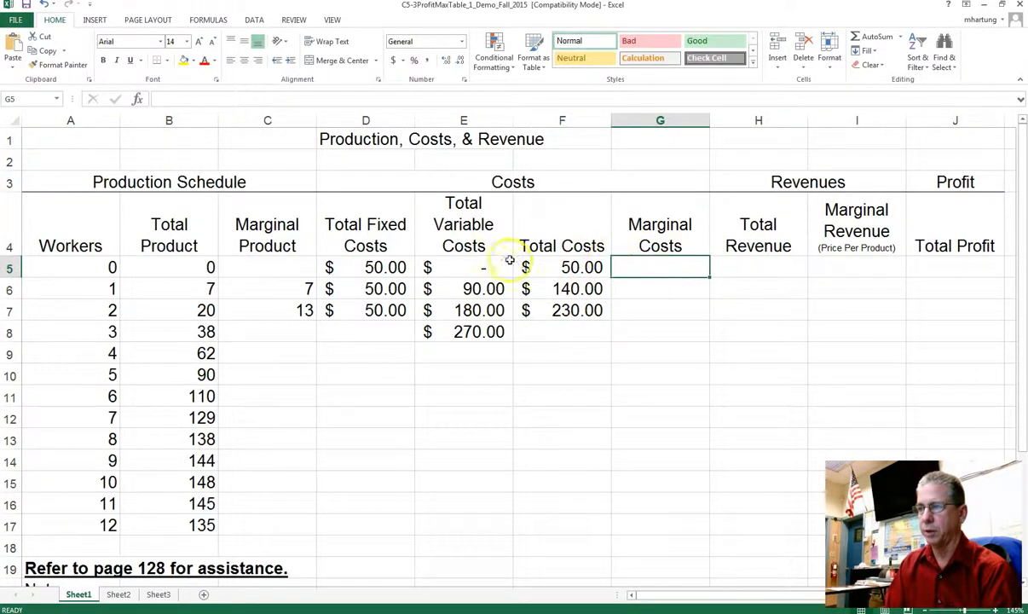
pyautogui.click(271, 268)
pyautogui.click(665, 271)
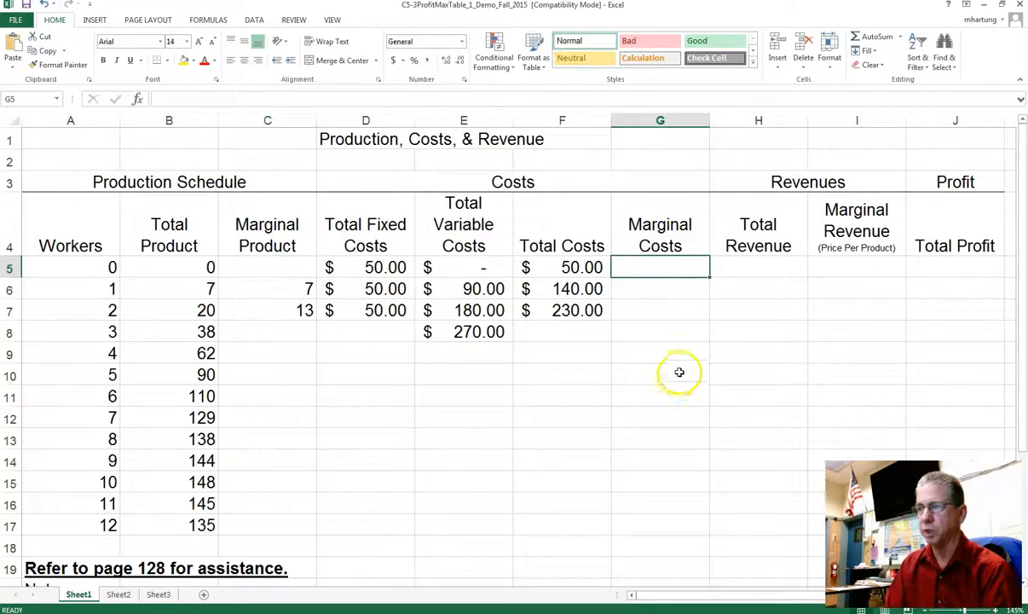
pyautogui.click(659, 291)
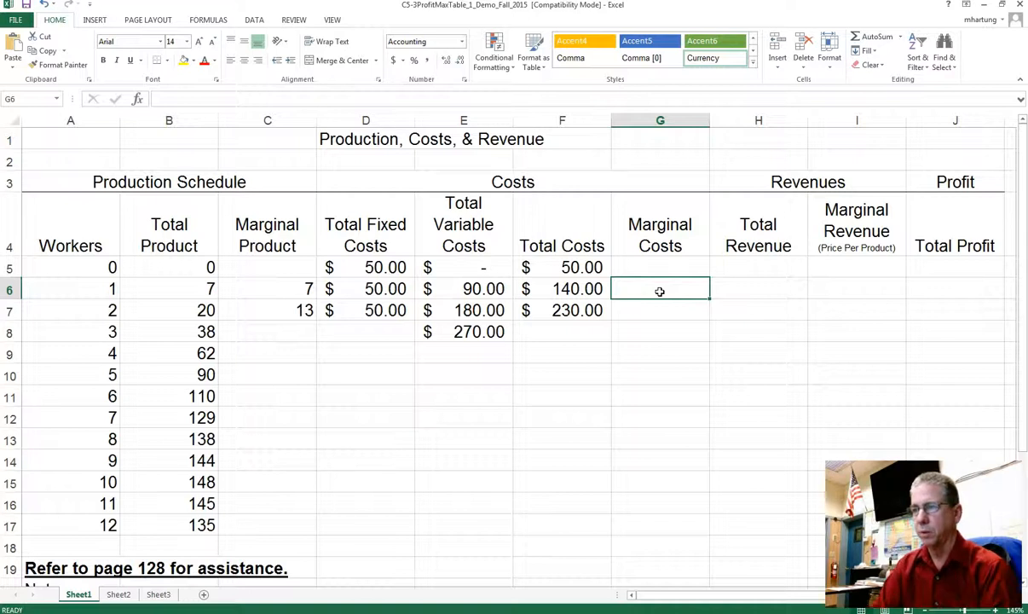
pyautogui.write('=')
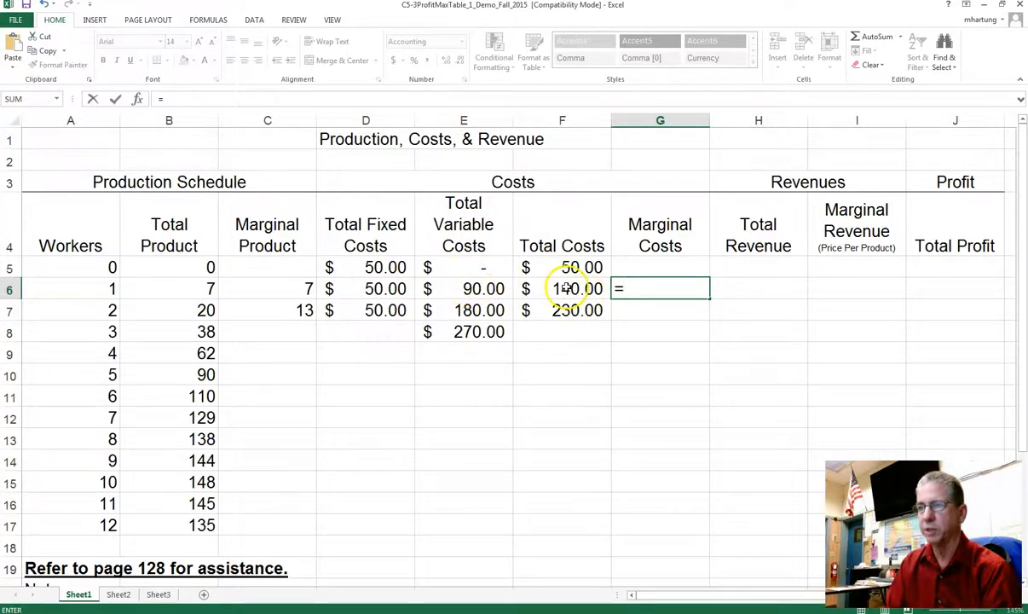
pyautogui.click(485, 290)
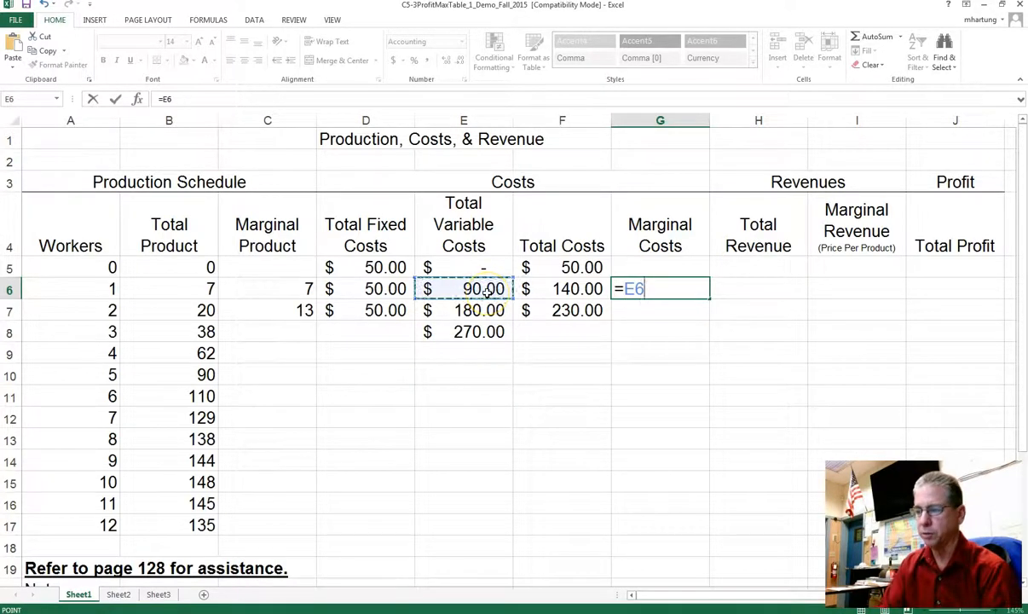
pyautogui.write('/')
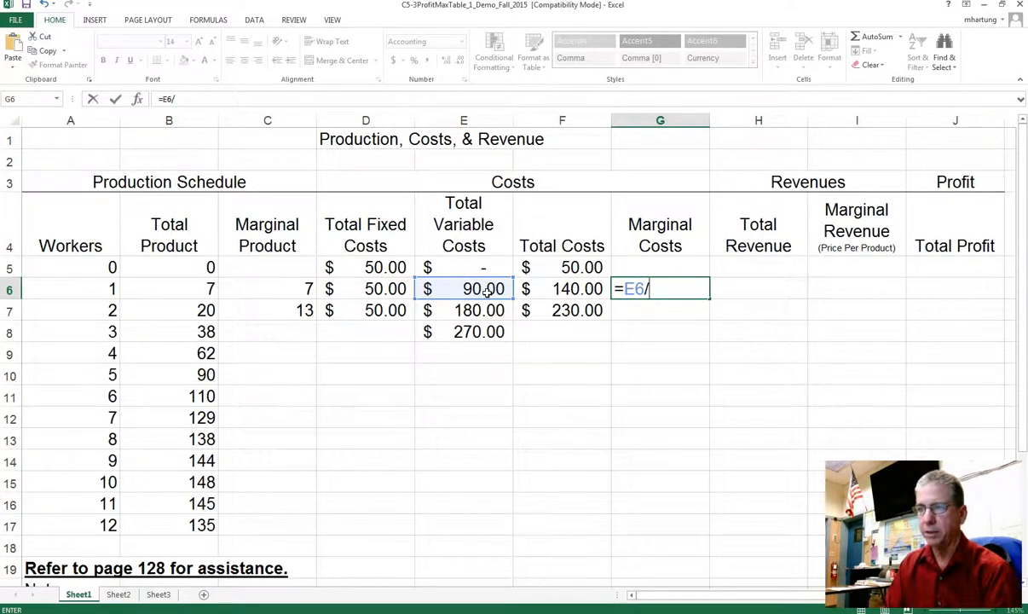
pyautogui.click(296, 289)
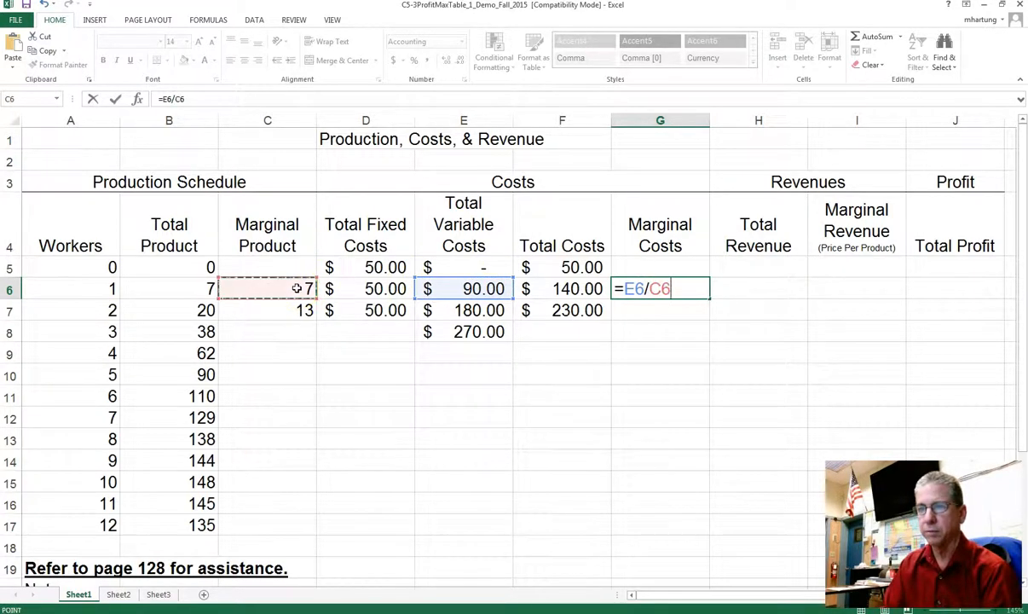
pyautogui.hotkey('ctrl', 'Return')
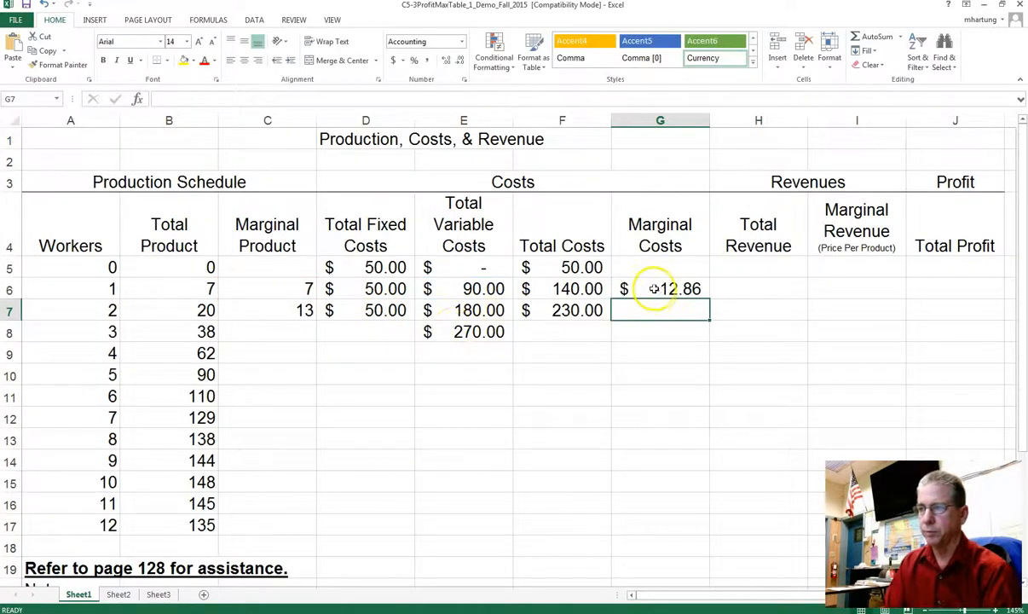
pyautogui.doubleClick(657, 289)
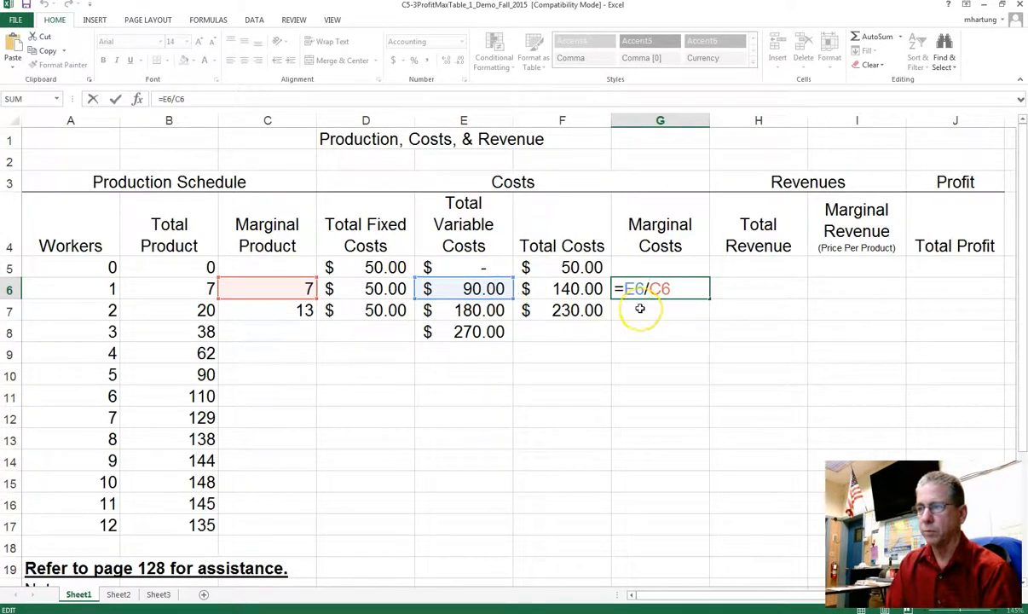
pyautogui.press('Return')
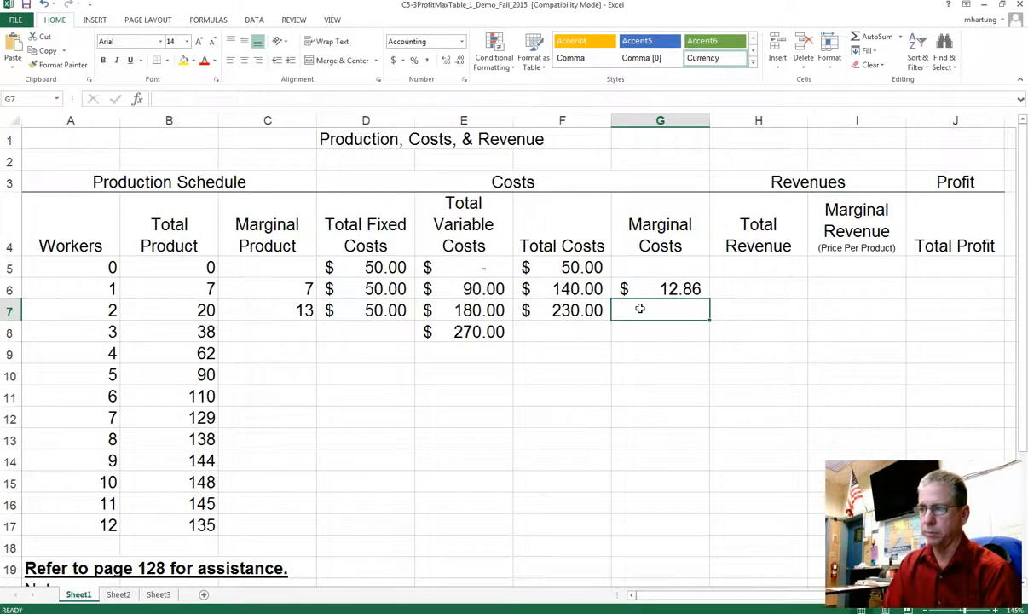
pyautogui.write('=')
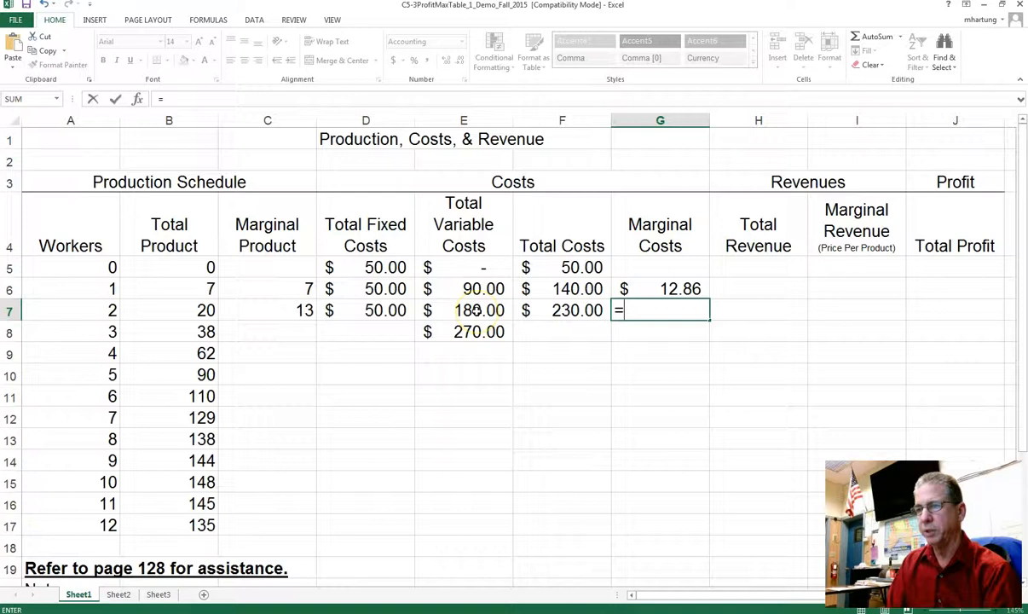
pyautogui.click(475, 310)
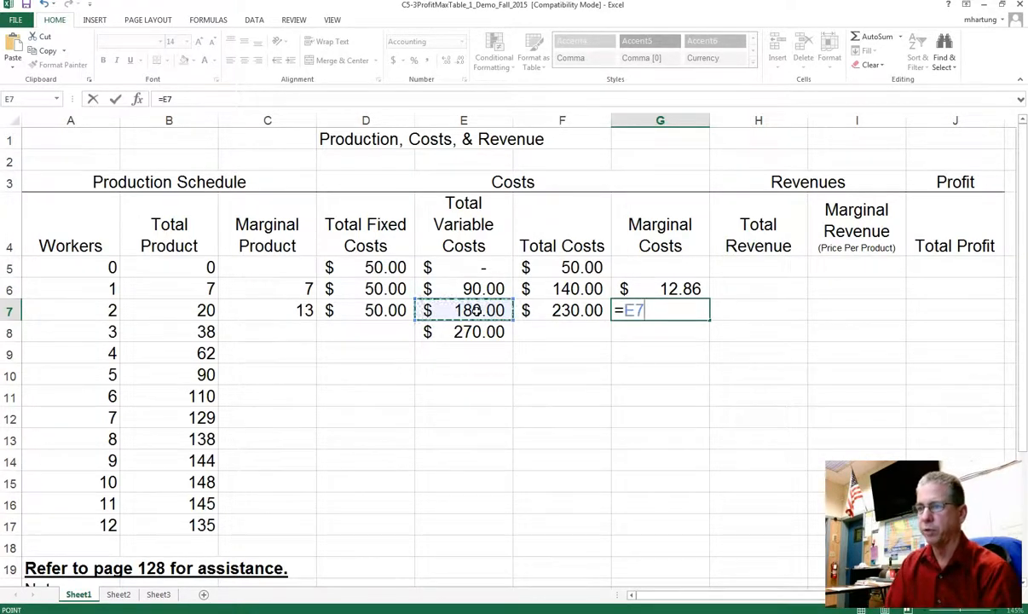
pyautogui.press('Escape')
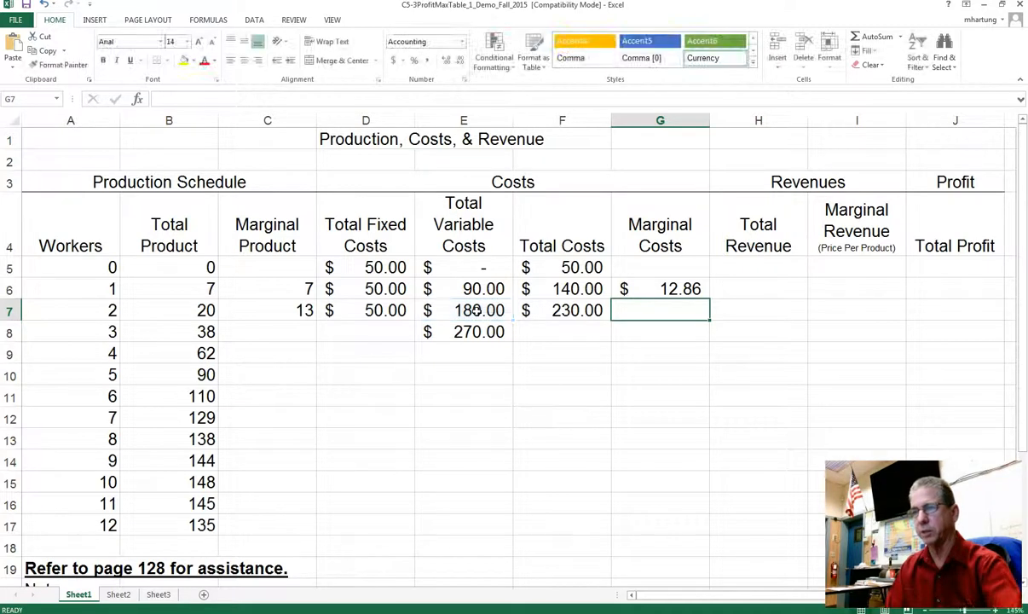
# - Calculate the marginal costs for 2 workers in G7 with the formula =E6/C7
pyautogui.write('=')
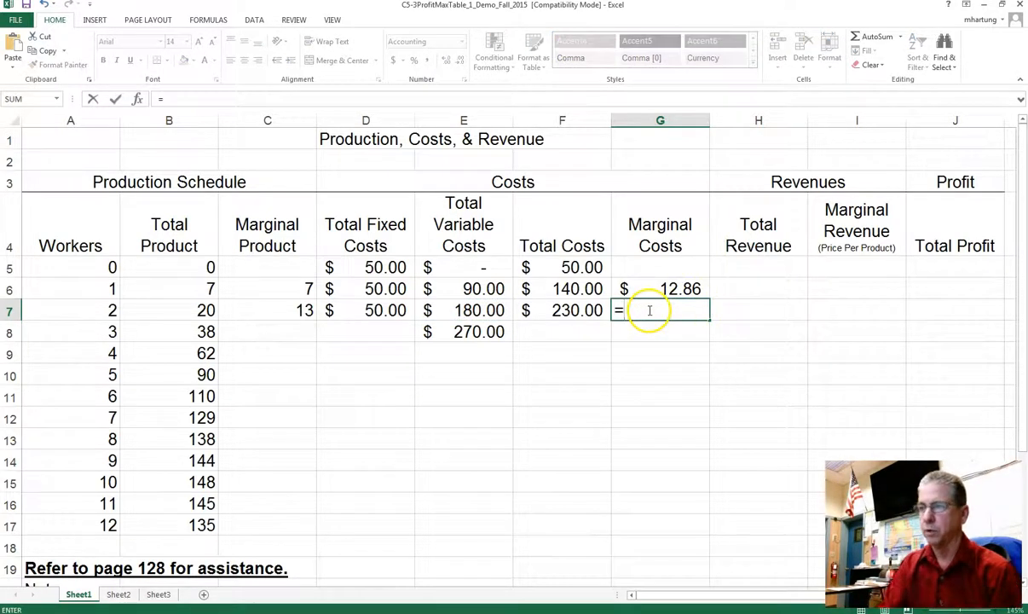
pyautogui.click(479, 291)
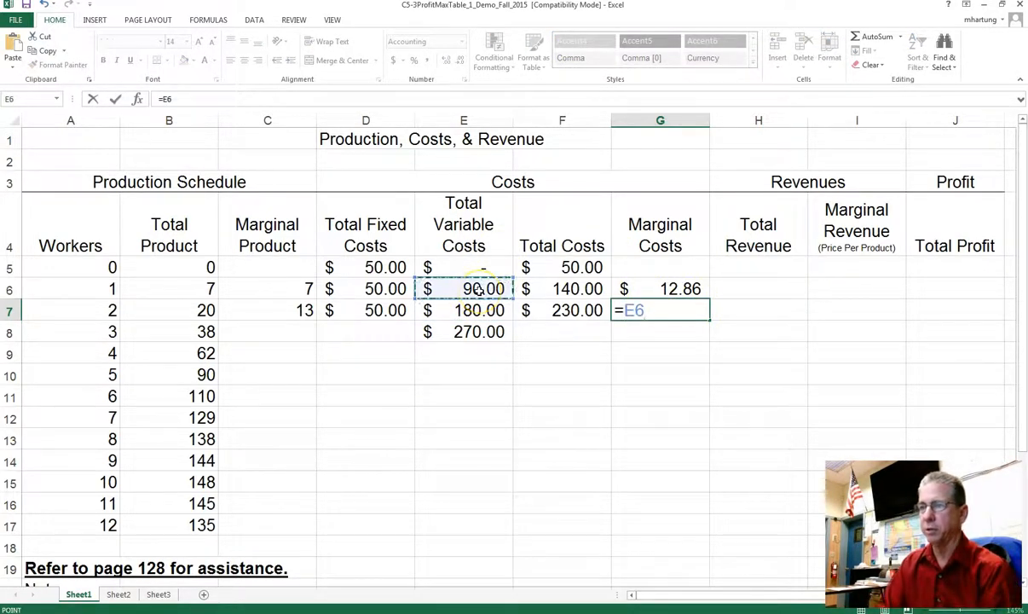
pyautogui.write('/')
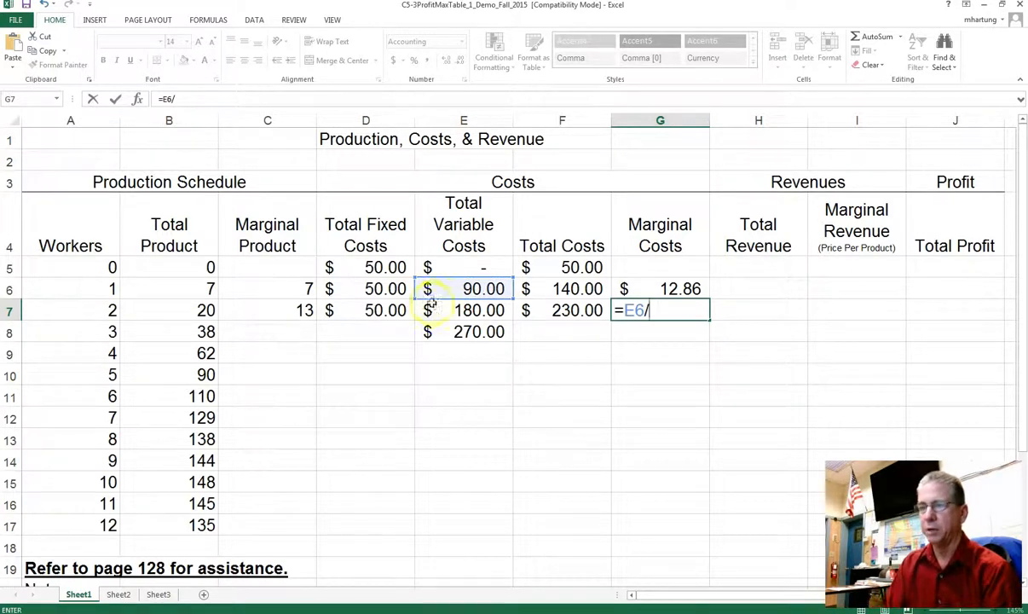
pyautogui.click(276, 311)
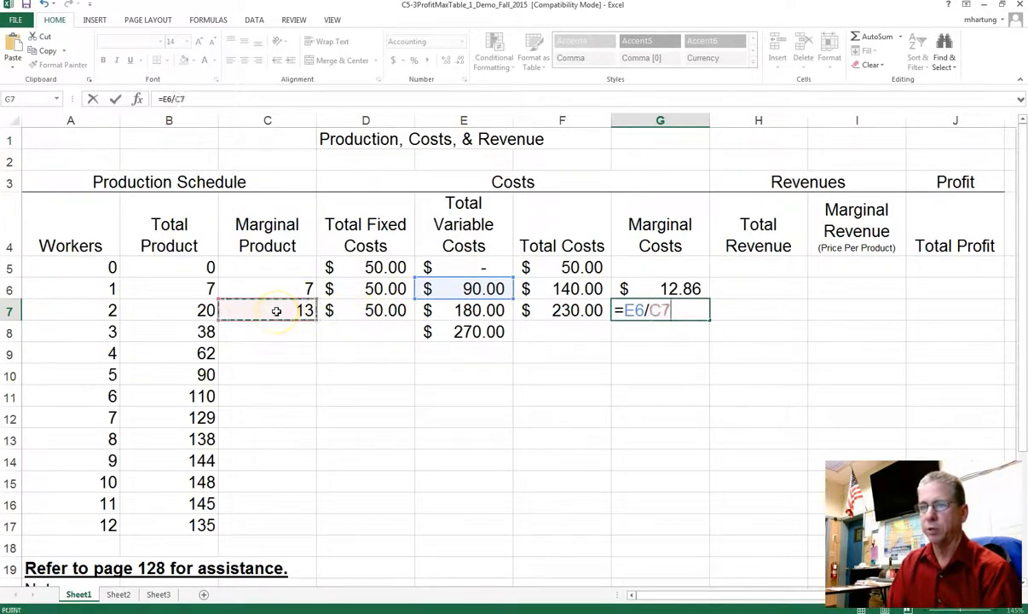
pyautogui.press('Return')
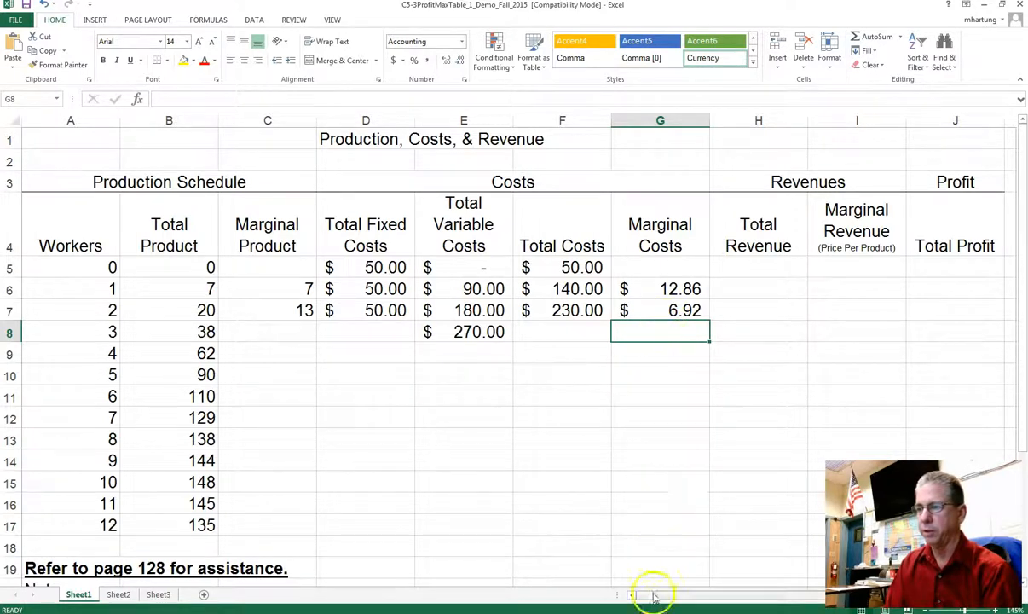
# - Enter the price per product from the notes, 15, as marginal revenue for 0 to 3 workers in I5:I8
pyautogui.click(755, 269)
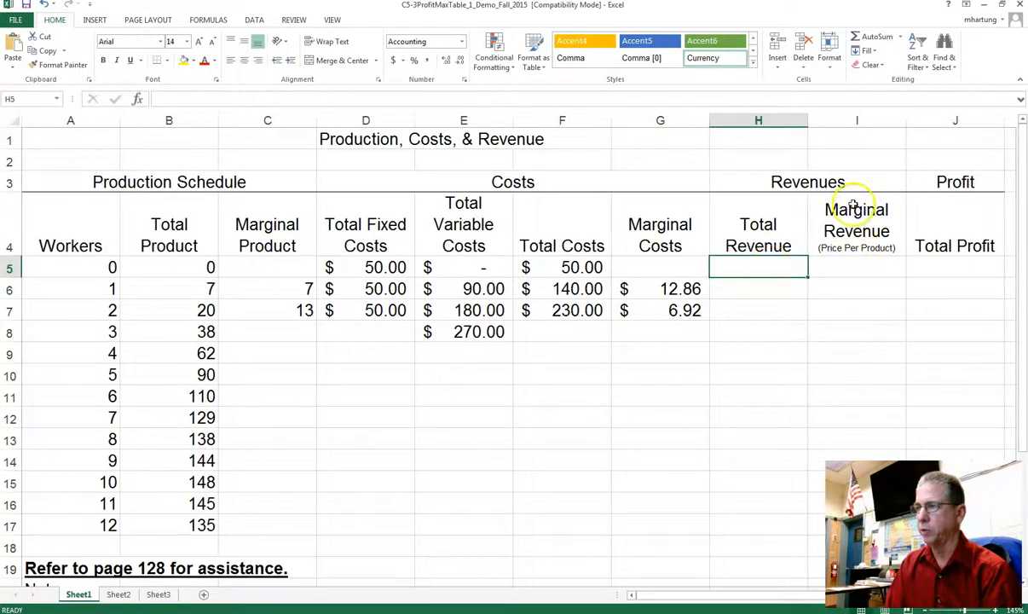
pyautogui.click(851, 237)
pyautogui.click(853, 266)
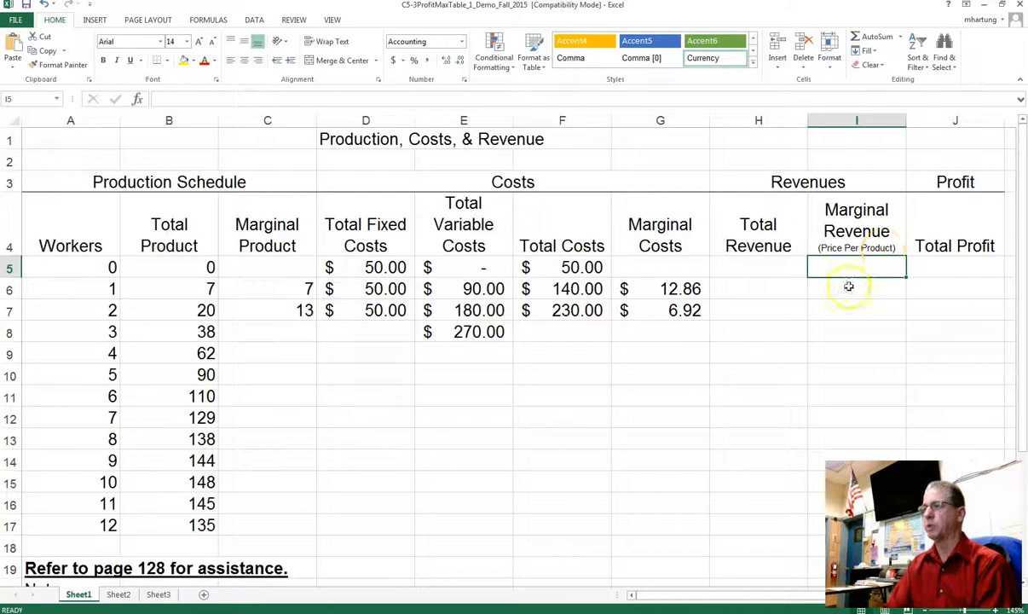
pyautogui.scroll(-4, 46, 577)
pyautogui.scroll(1, 140, 531)
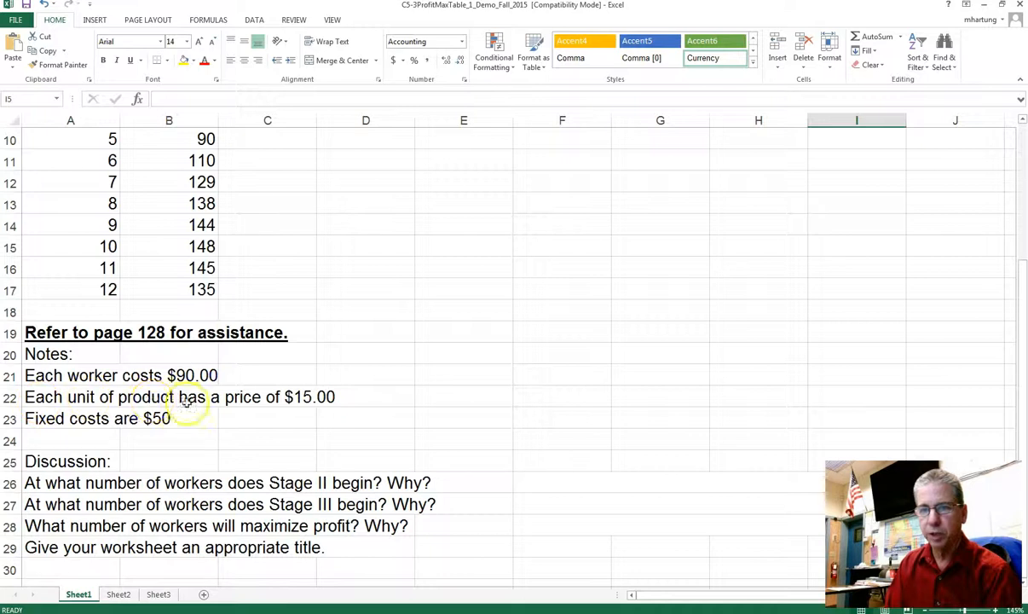
pyautogui.scroll(3, 315, 404)
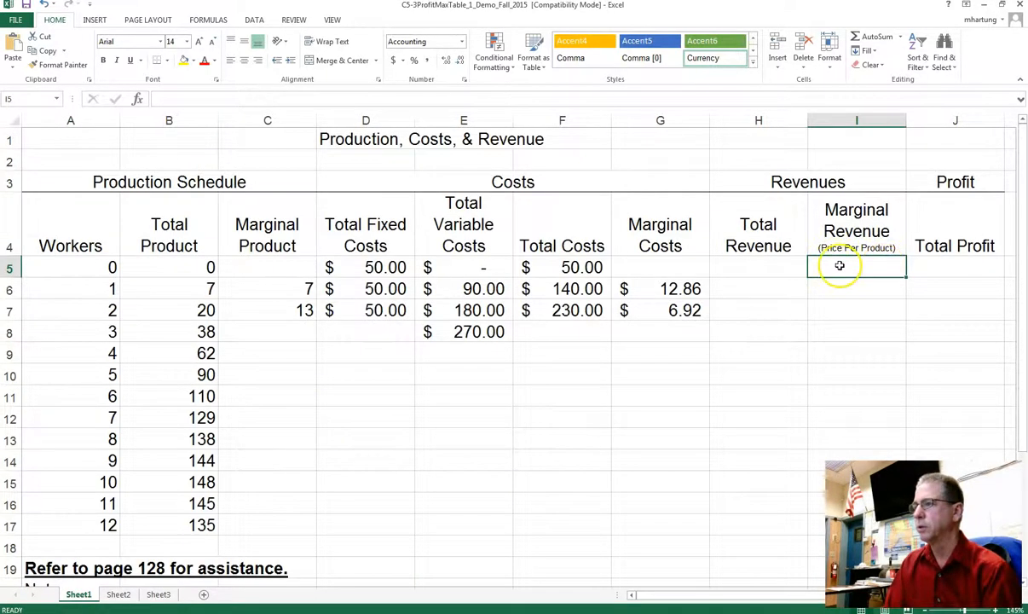
pyautogui.write('5')
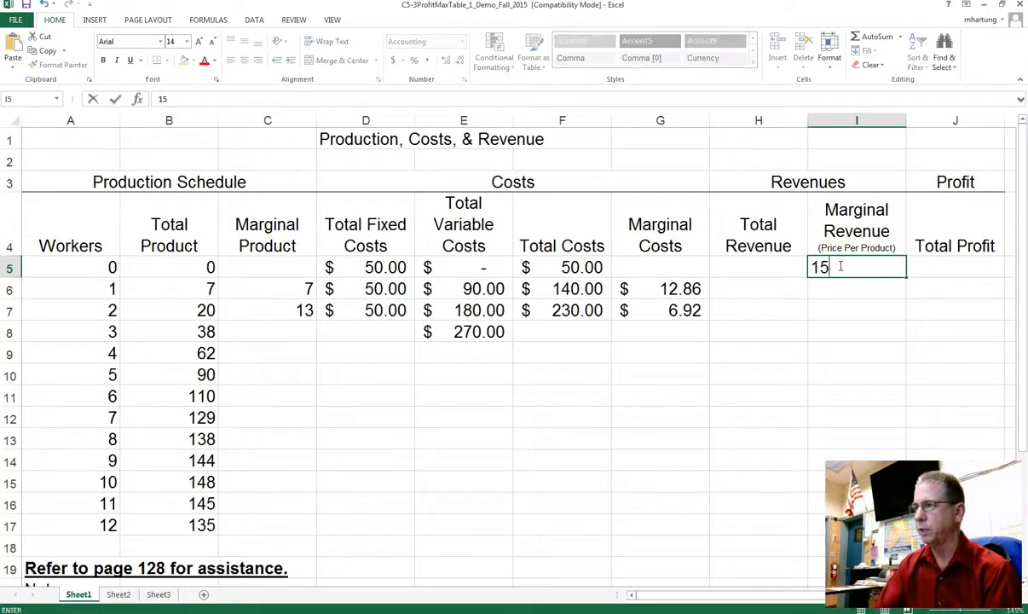
pyautogui.press('Return')
pyautogui.write('15')
pyautogui.press('Return')
pyautogui.write('15')
pyautogui.press('Return')
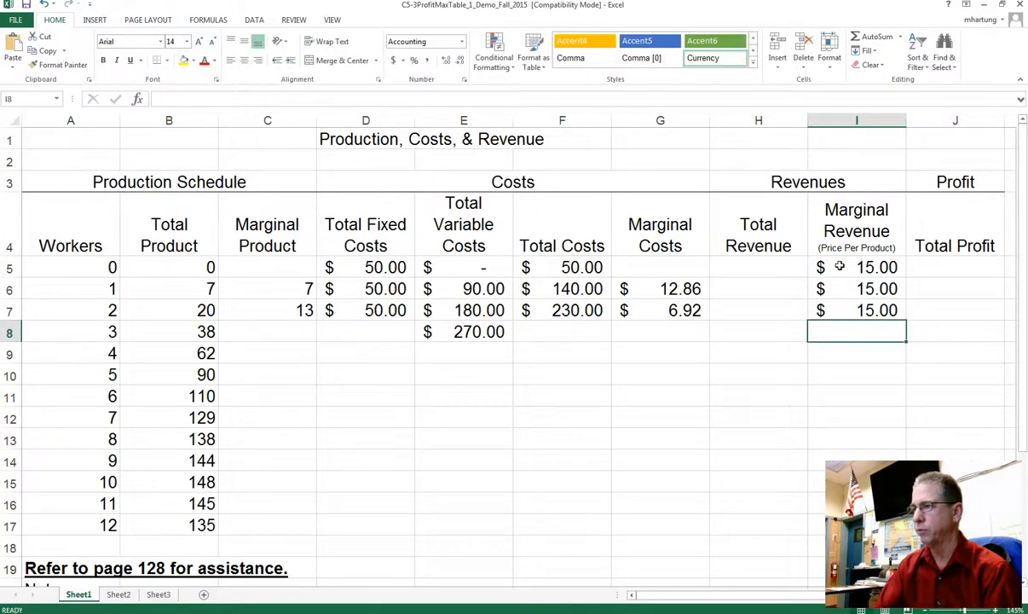
pyautogui.press('Return')
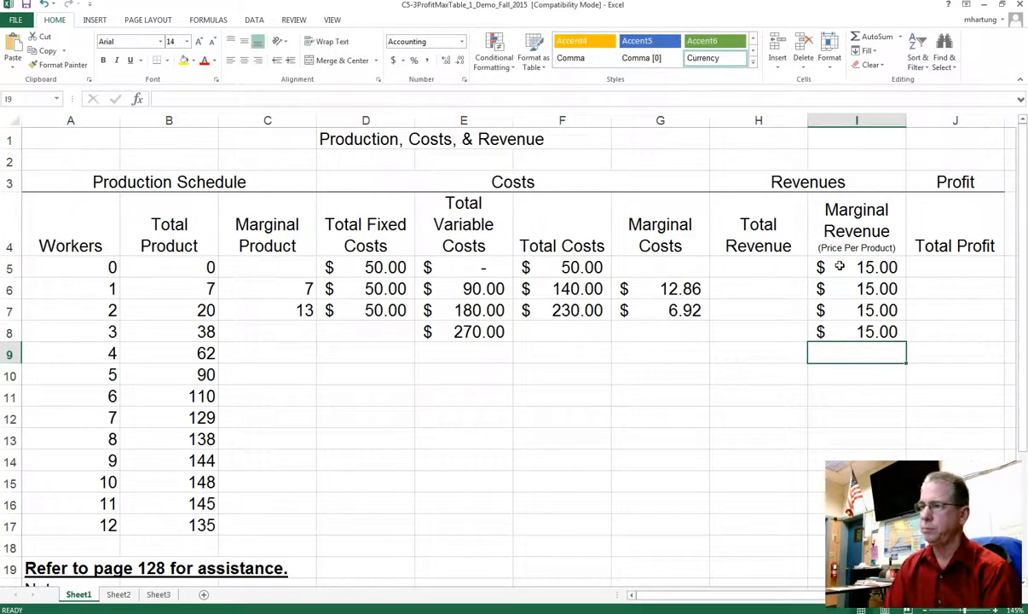
# - Calculate the total revenue for 0 workers in H5 with the formula =I5*B5
pyautogui.click(758, 265)
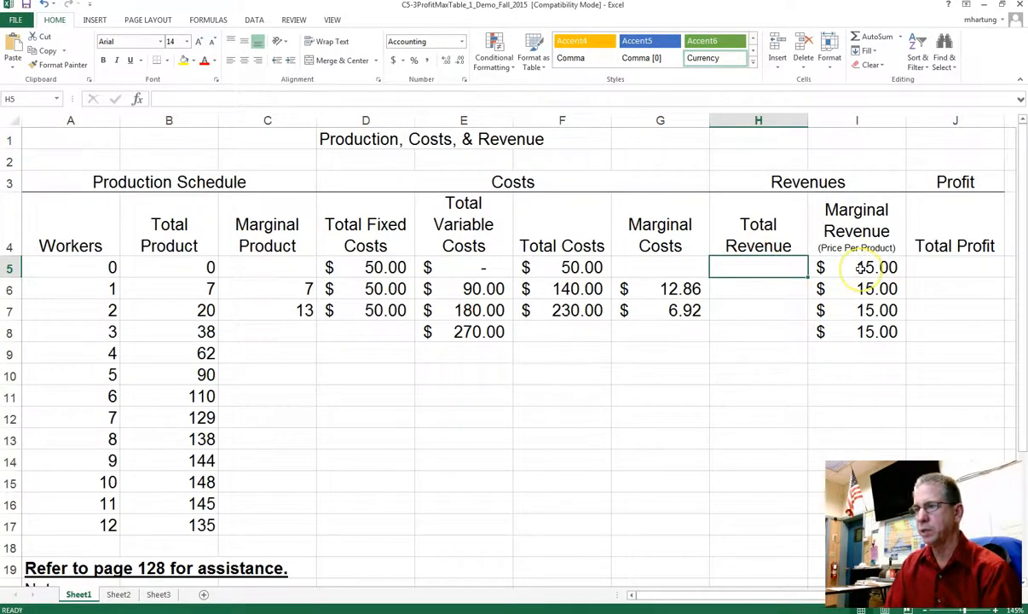
pyautogui.click(174, 266)
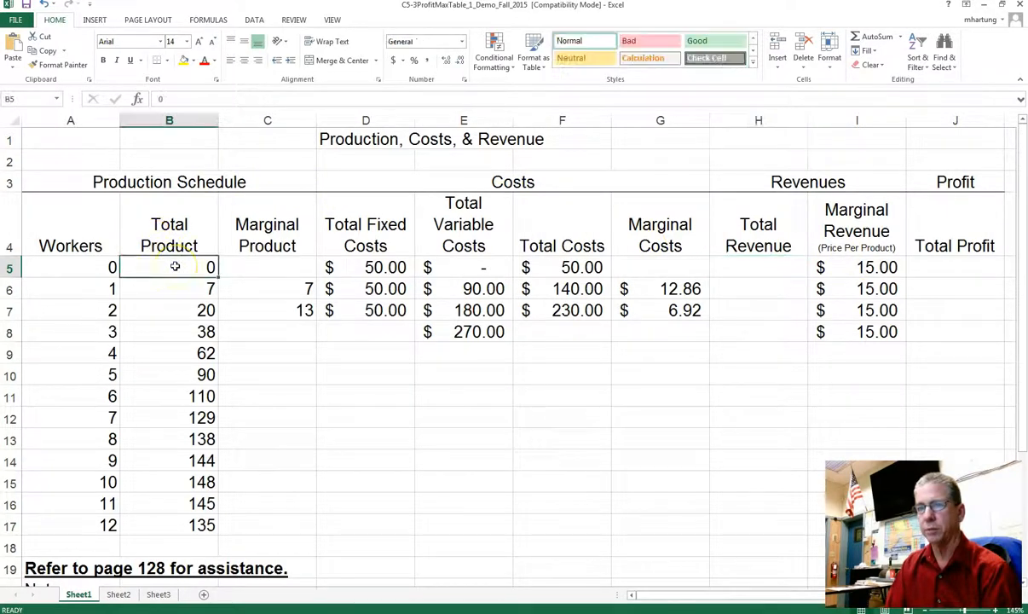
pyautogui.click(767, 268)
pyautogui.write('=')
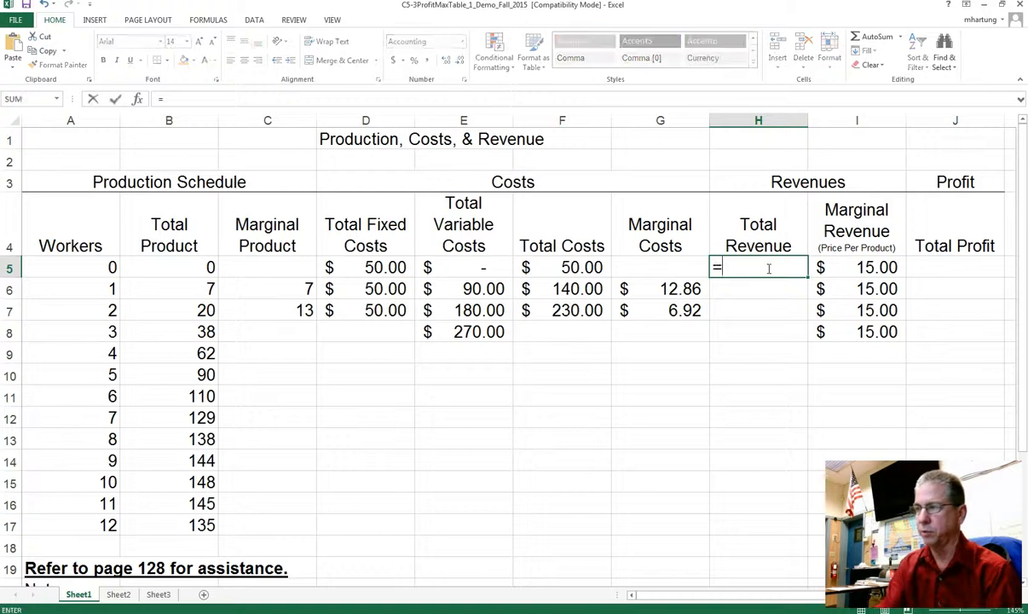
pyautogui.click(881, 268)
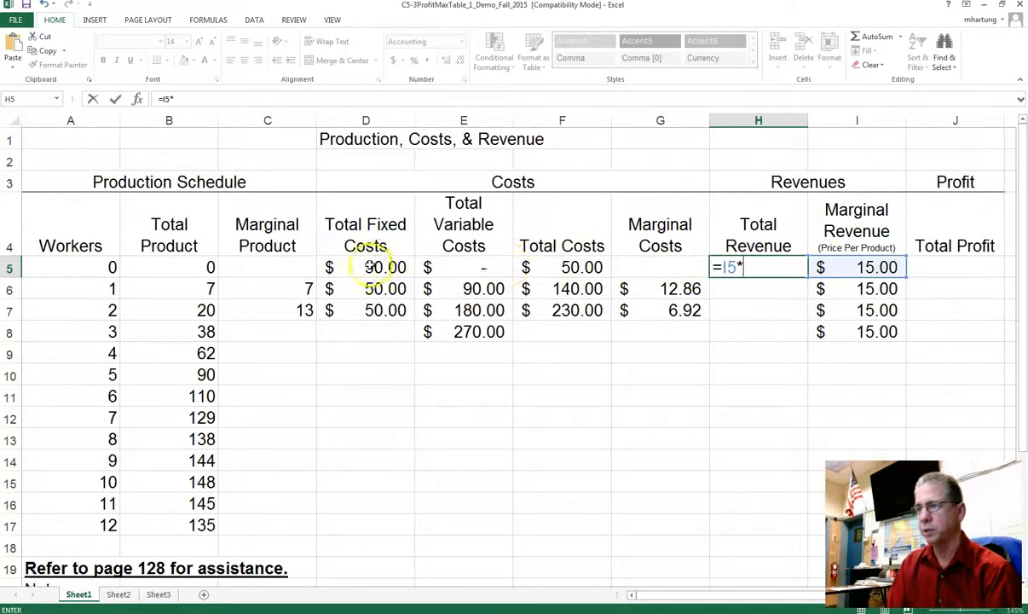
pyautogui.click(188, 267)
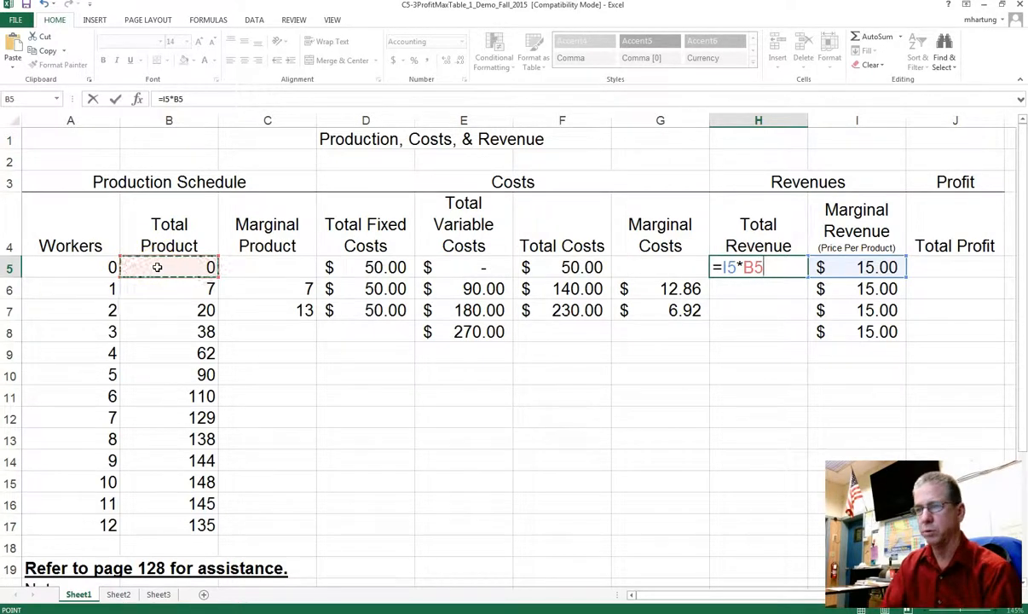
pyautogui.press('Return')
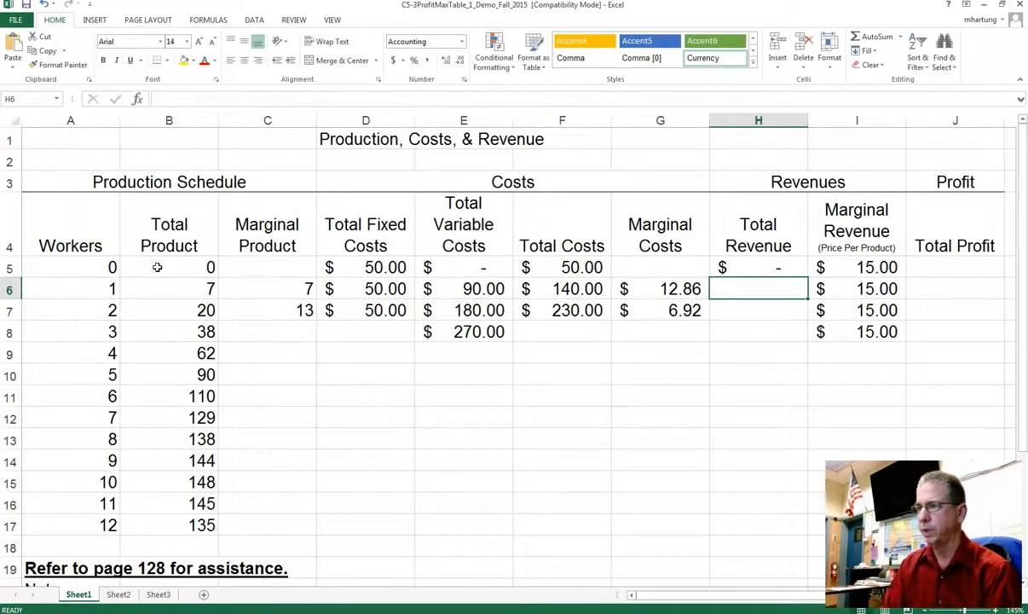
# - Calculate the total revenue for 1 worker in H6 with the formula =I6*B6
pyautogui.click(766, 288)
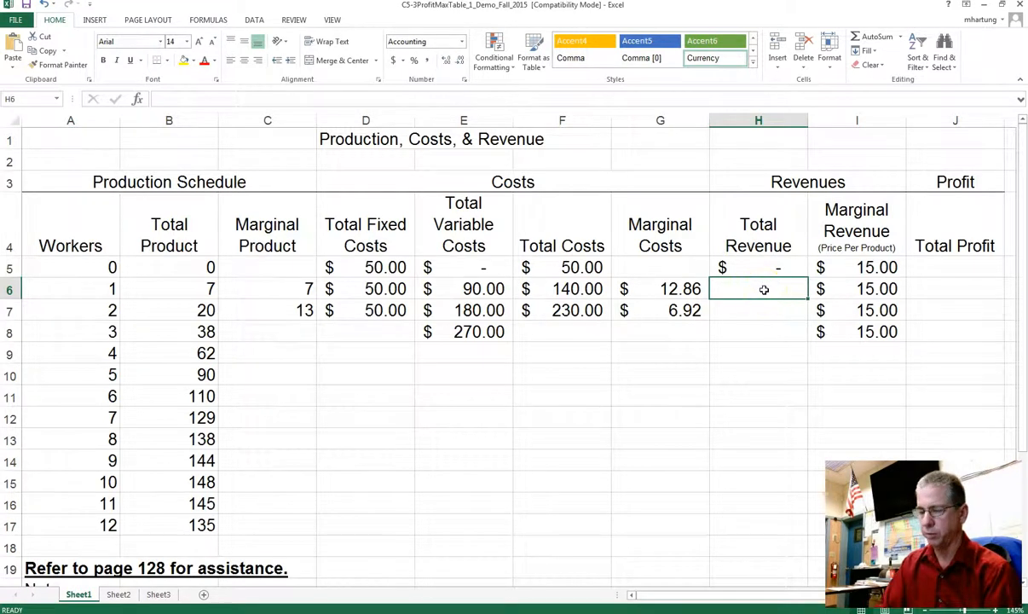
pyautogui.write('=')
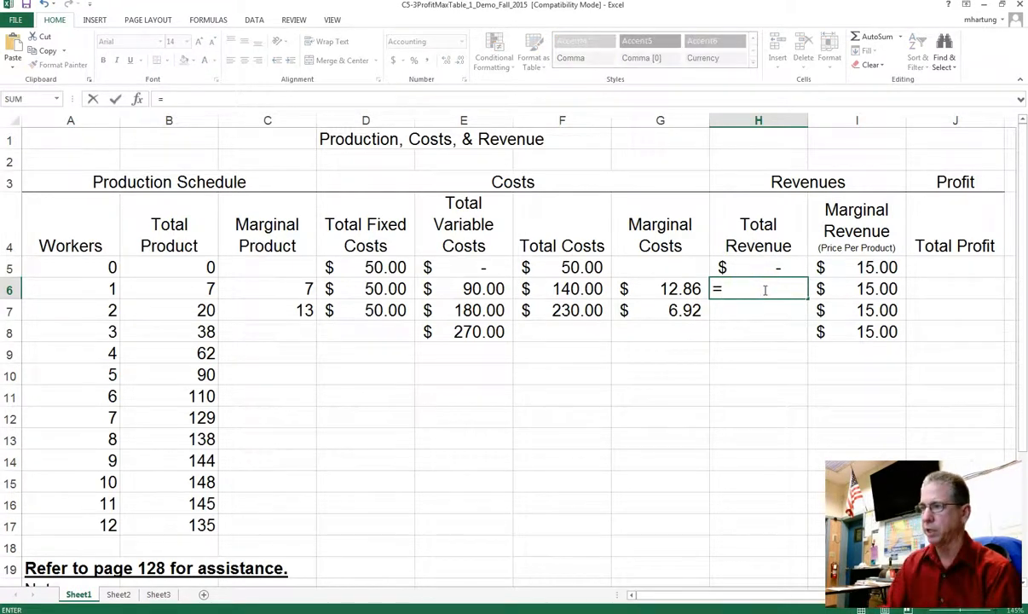
pyautogui.click(879, 289)
pyautogui.write('*')
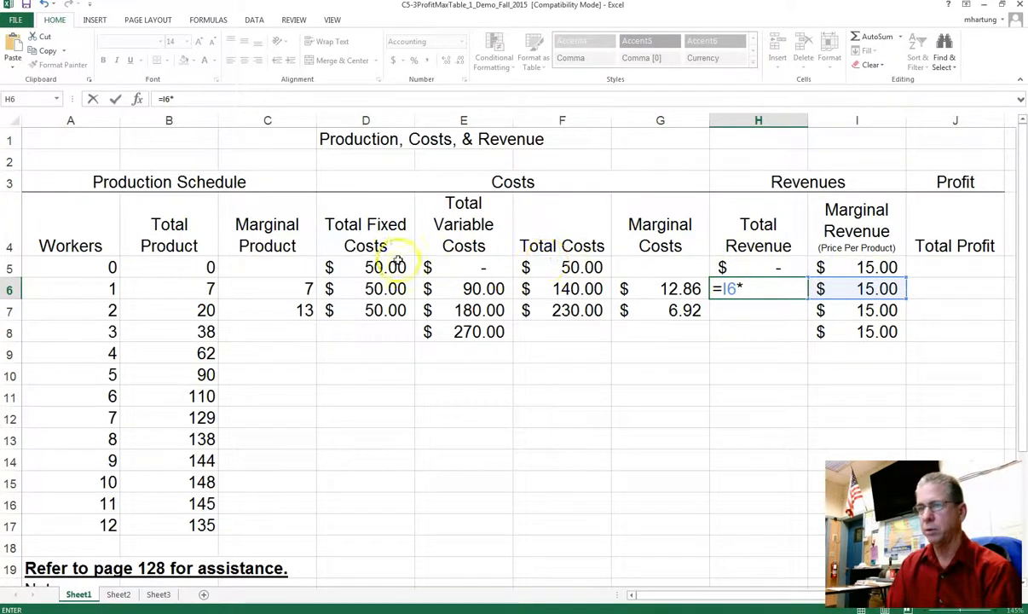
pyautogui.click(191, 290)
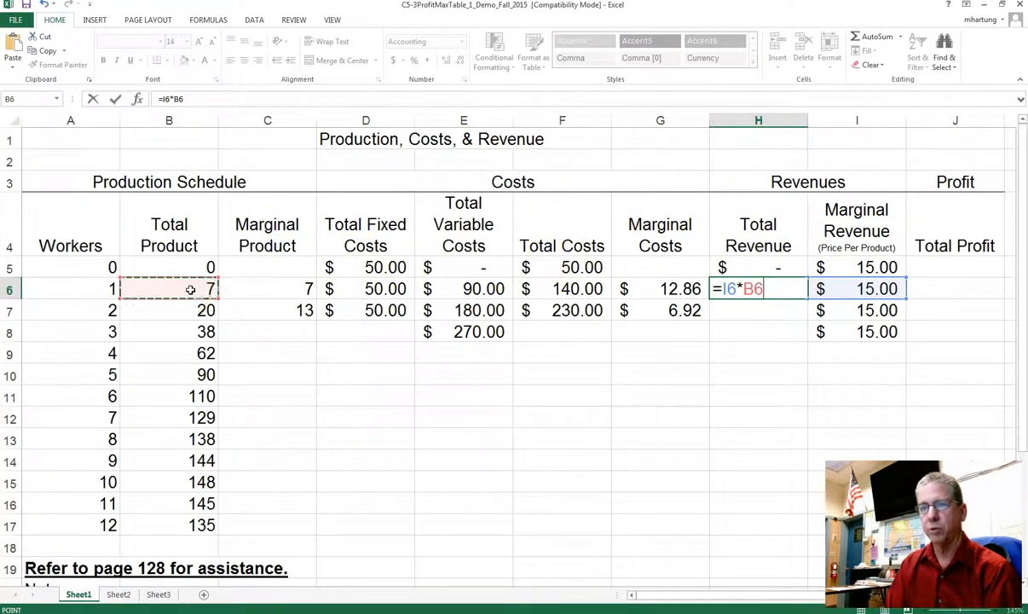
pyautogui.press('Return')
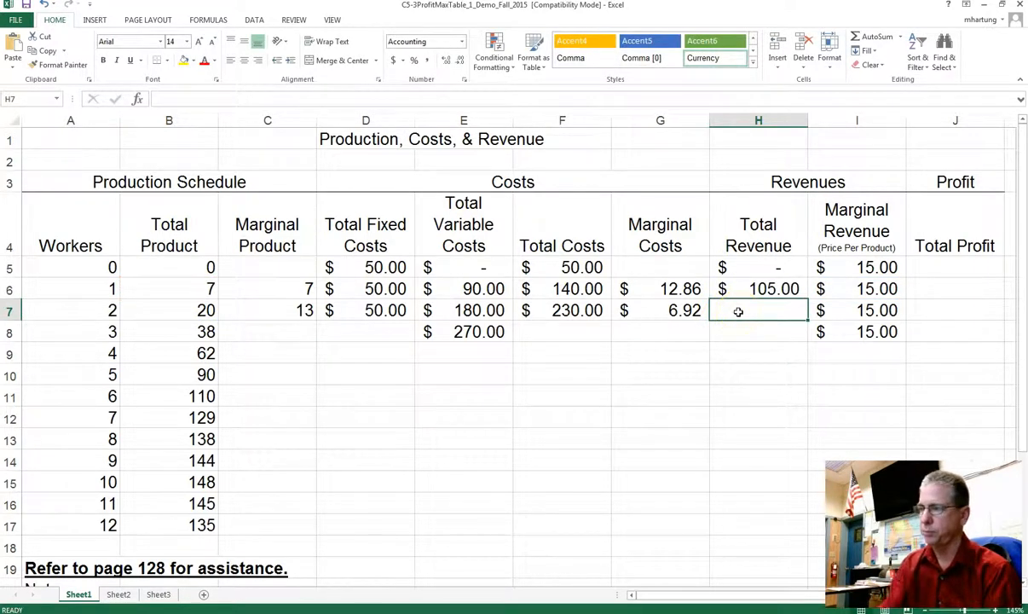
# - Calculate the total revenue for 2 workers in H7 with the formula =I7*B7
pyautogui.write('=')
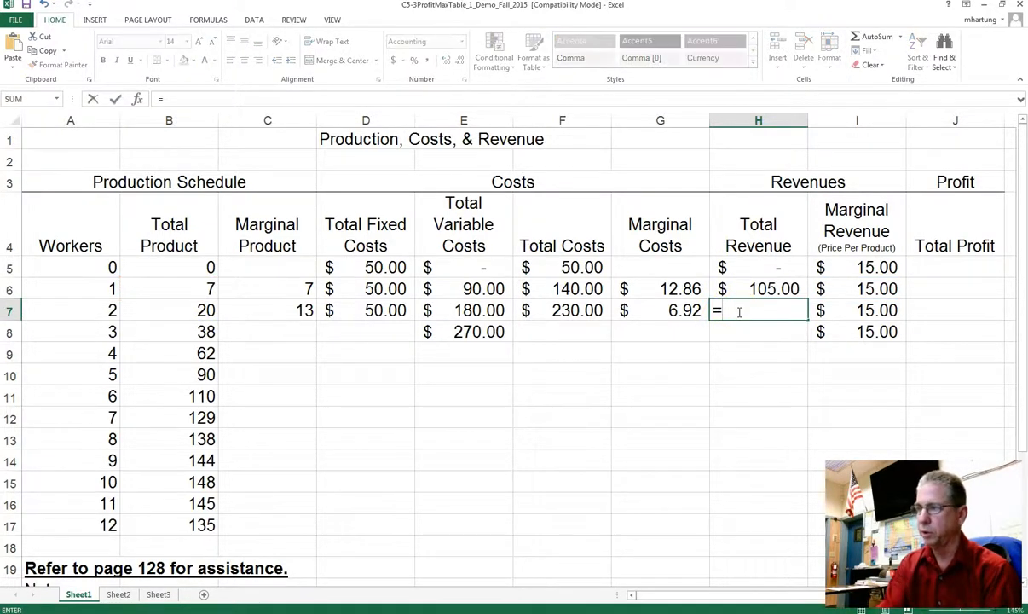
pyautogui.click(856, 310)
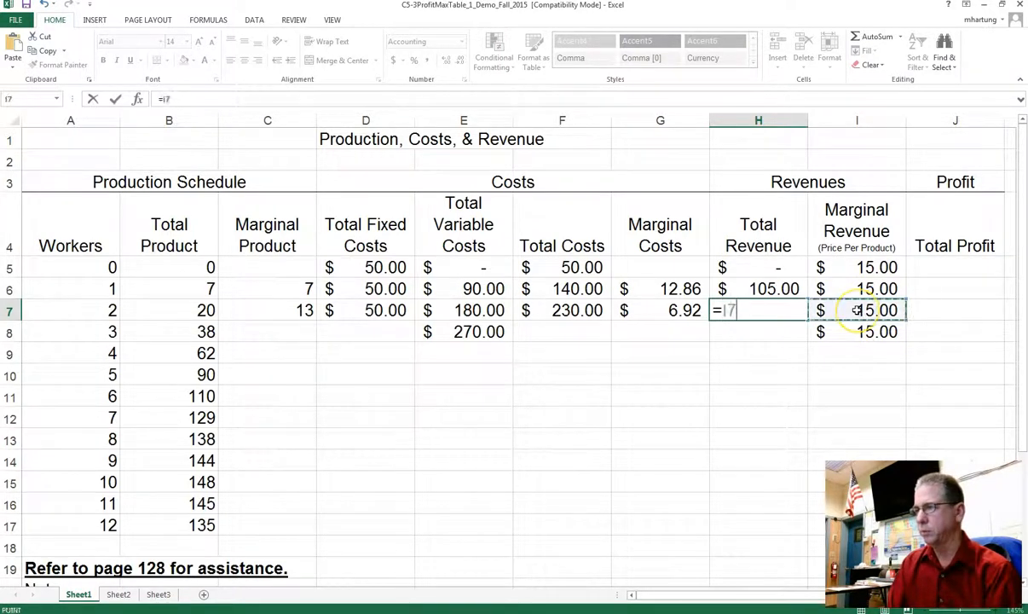
pyautogui.write('*')
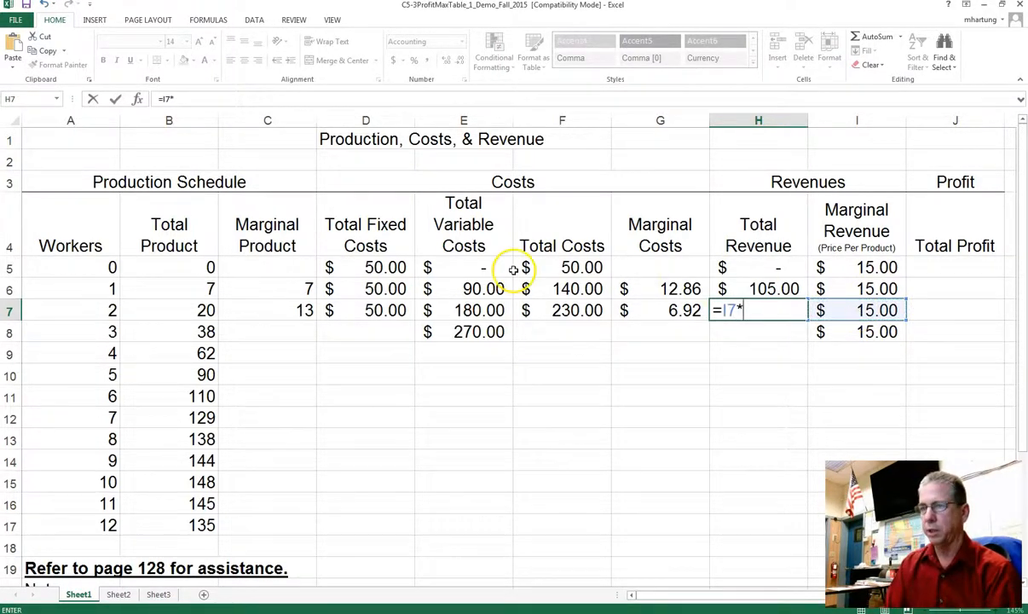
pyautogui.click(200, 310)
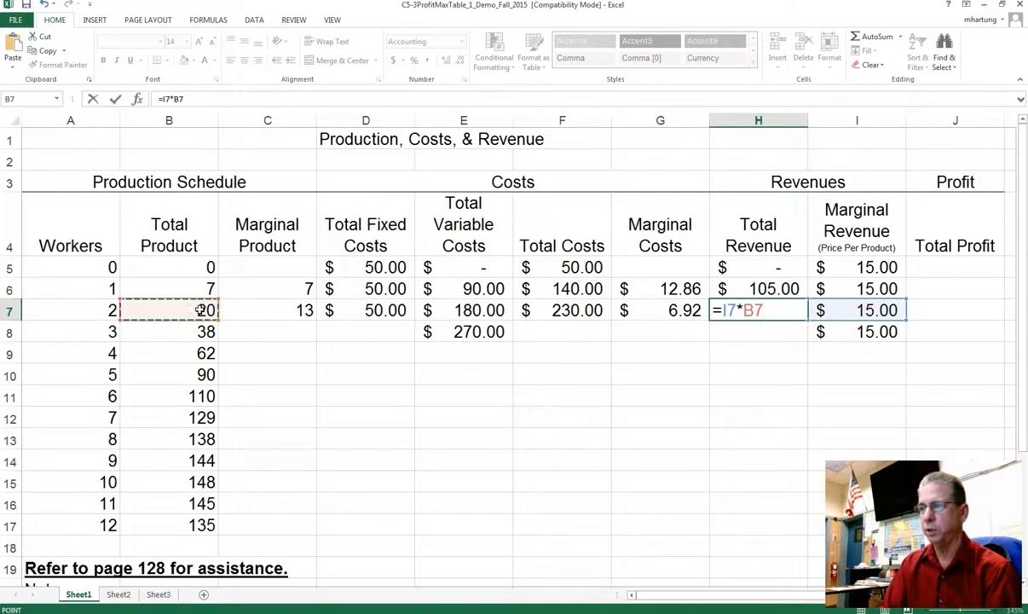
pyautogui.press('Return')
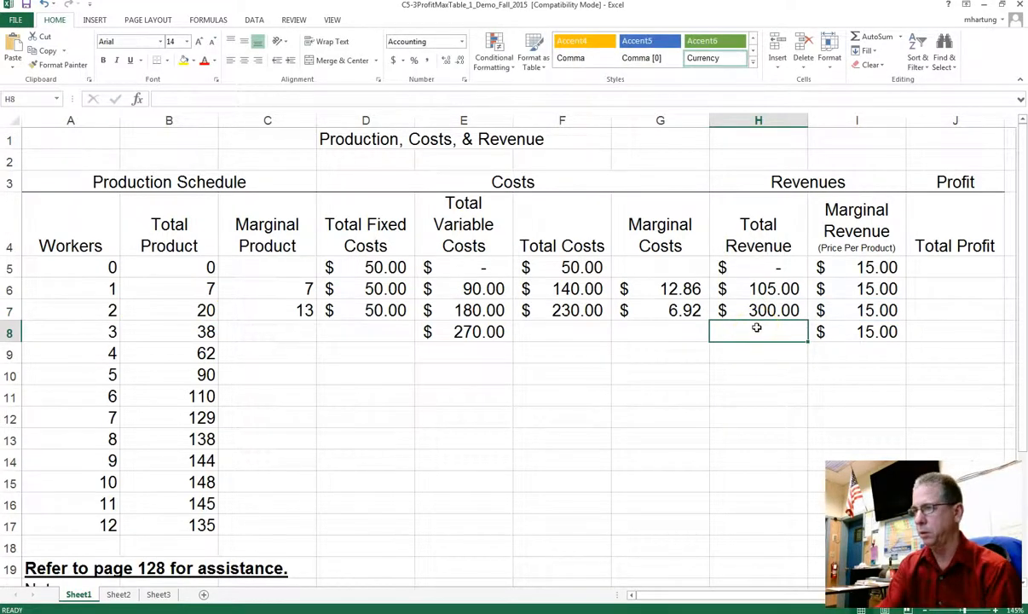
# - Calculate the total revenue for 3 workers in H8 with the formula =I8*B8
pyautogui.write('=')
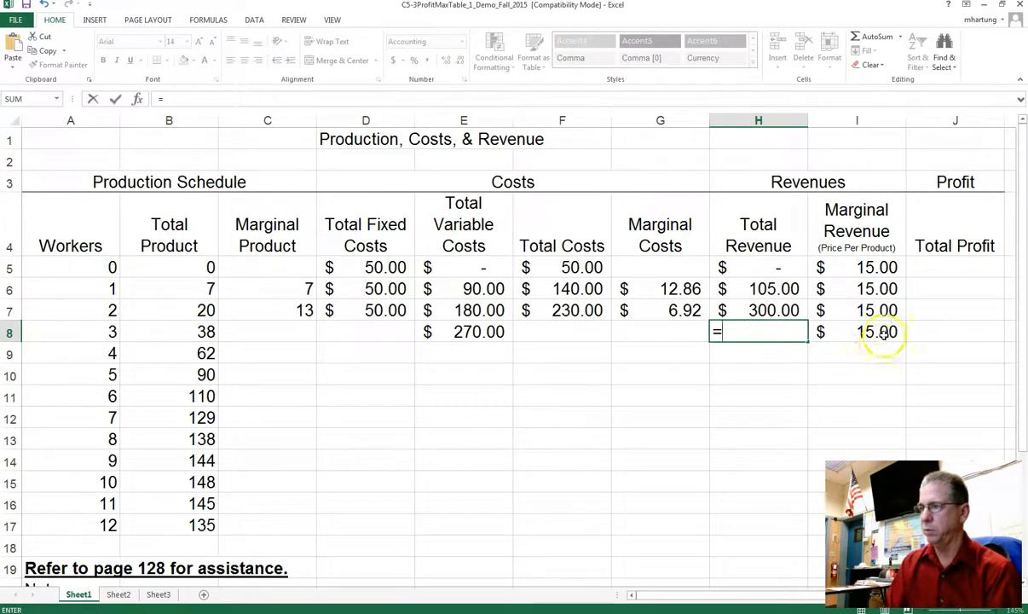
pyautogui.click(855, 331)
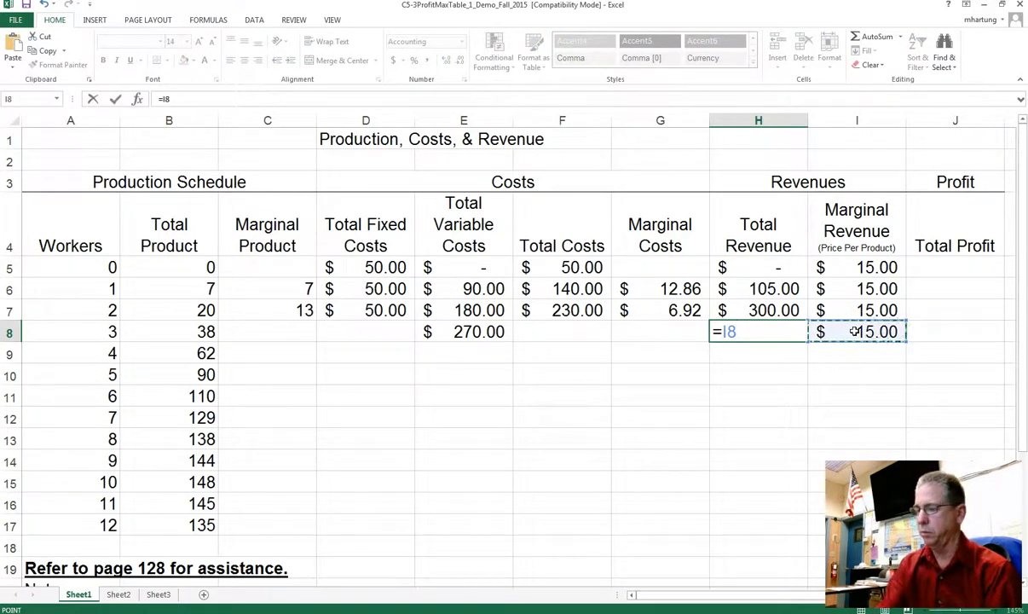
pyautogui.write('*')
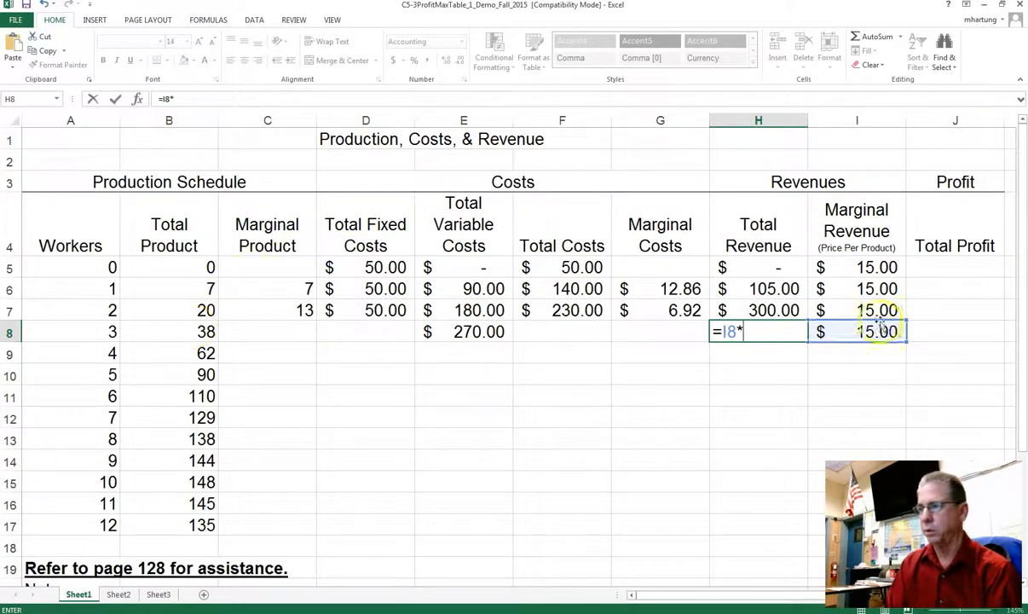
pyautogui.click(201, 332)
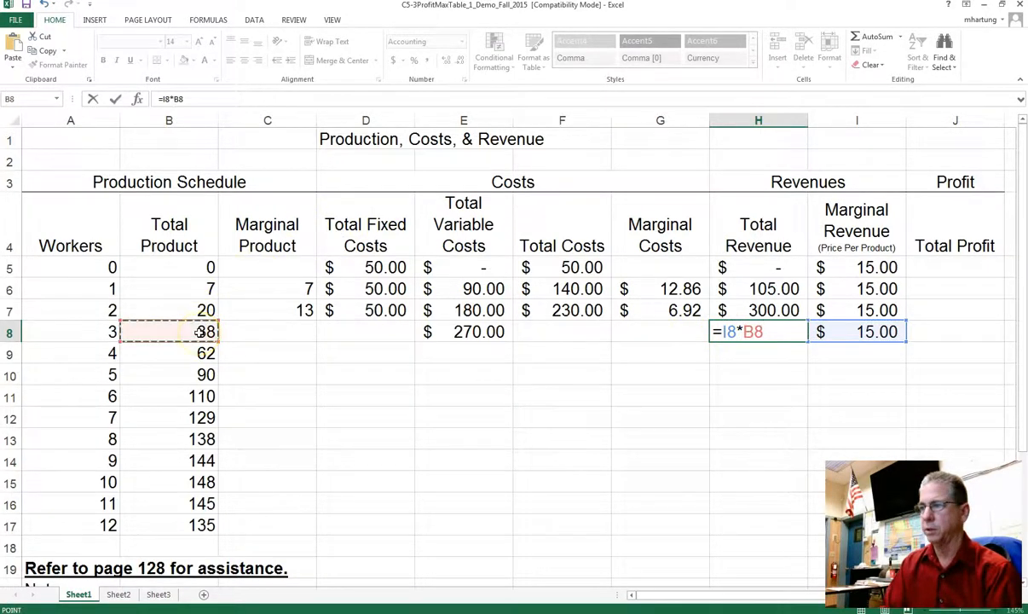
pyautogui.press('Return')
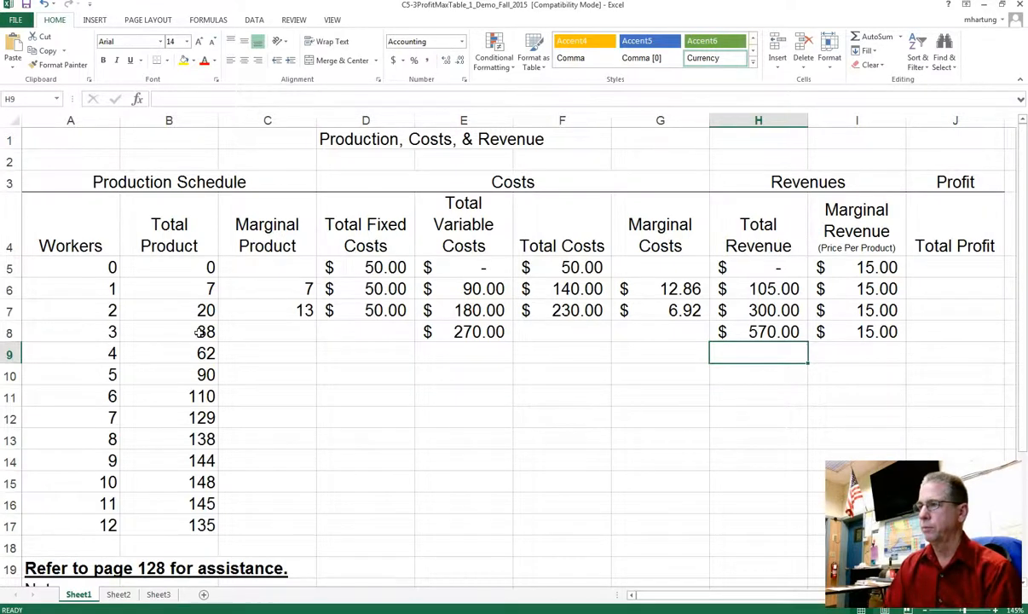
# - Calculate the total profit for 0 workers in J5 as total revenue minus total costs with the formula =H5-F5
pyautogui.click(957, 180)
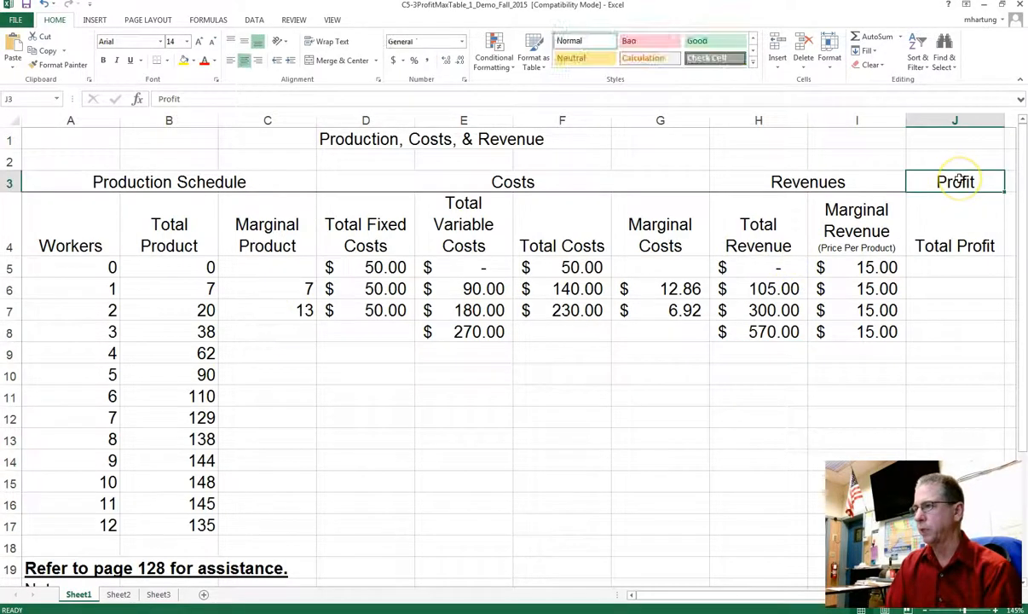
pyautogui.click(948, 272)
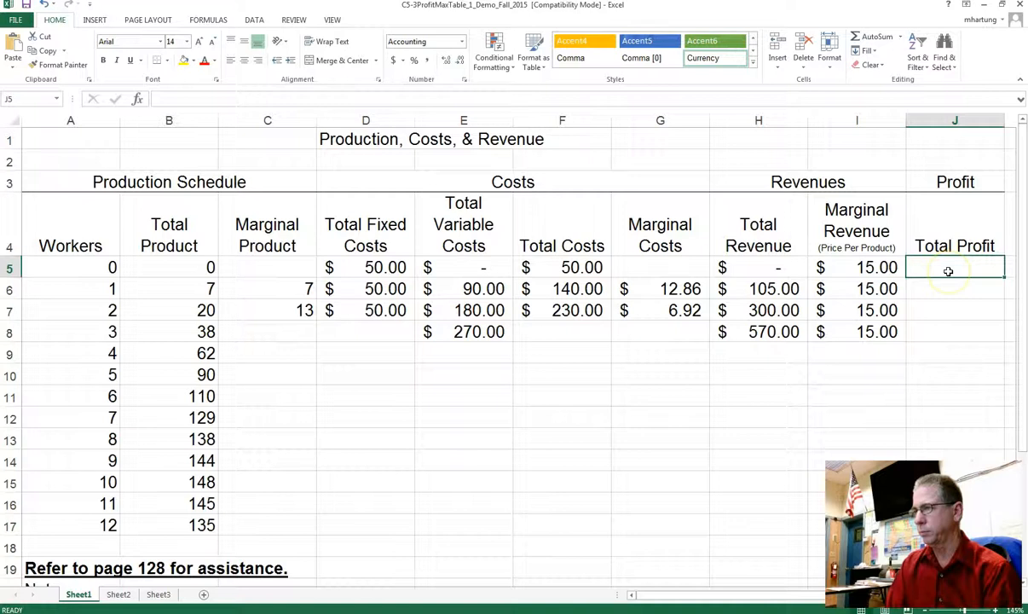
pyautogui.click(767, 266)
pyautogui.click(535, 266)
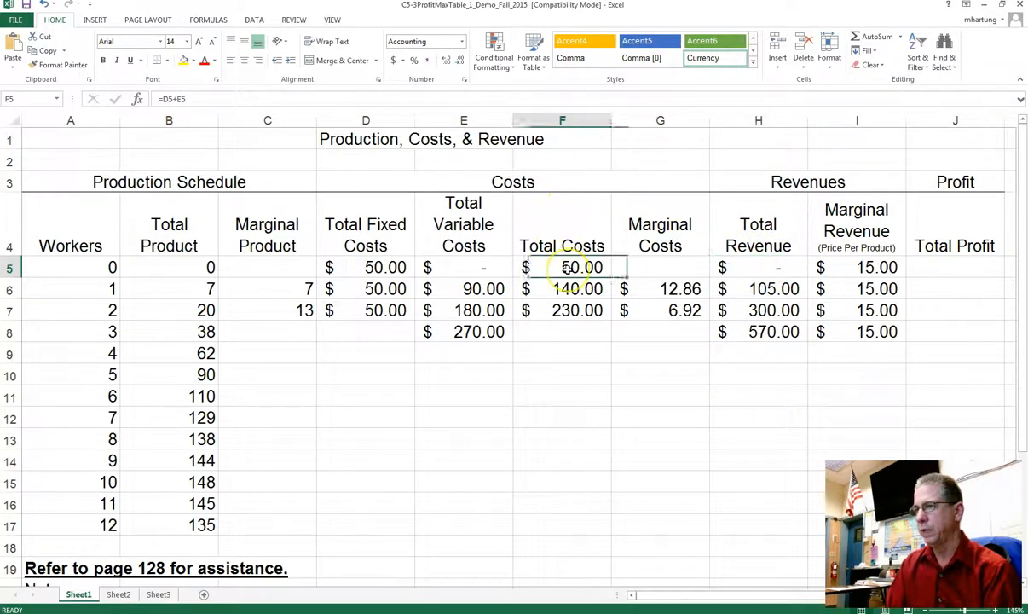
pyautogui.click(951, 268)
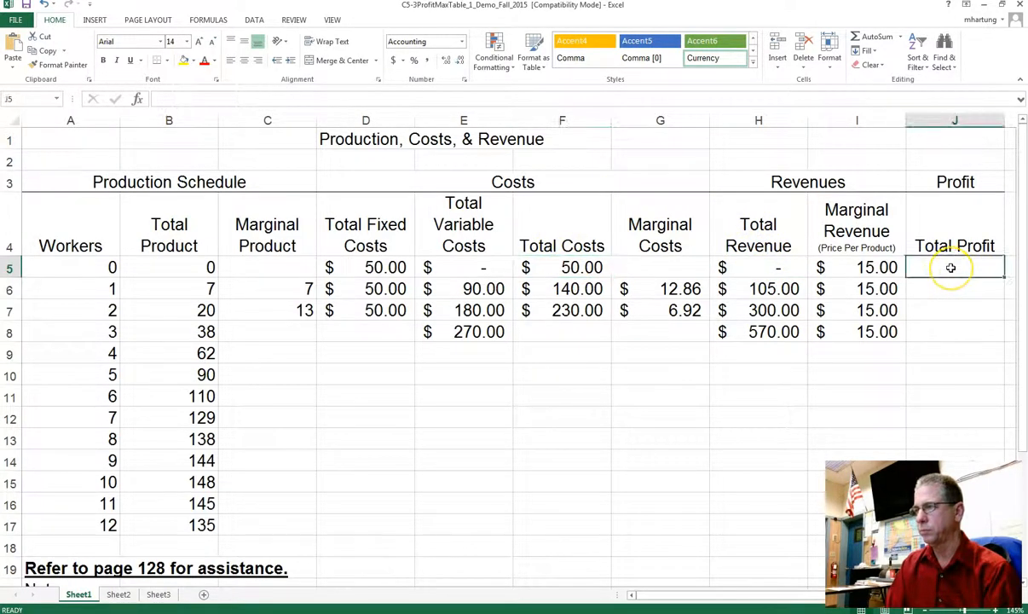
pyautogui.write('=')
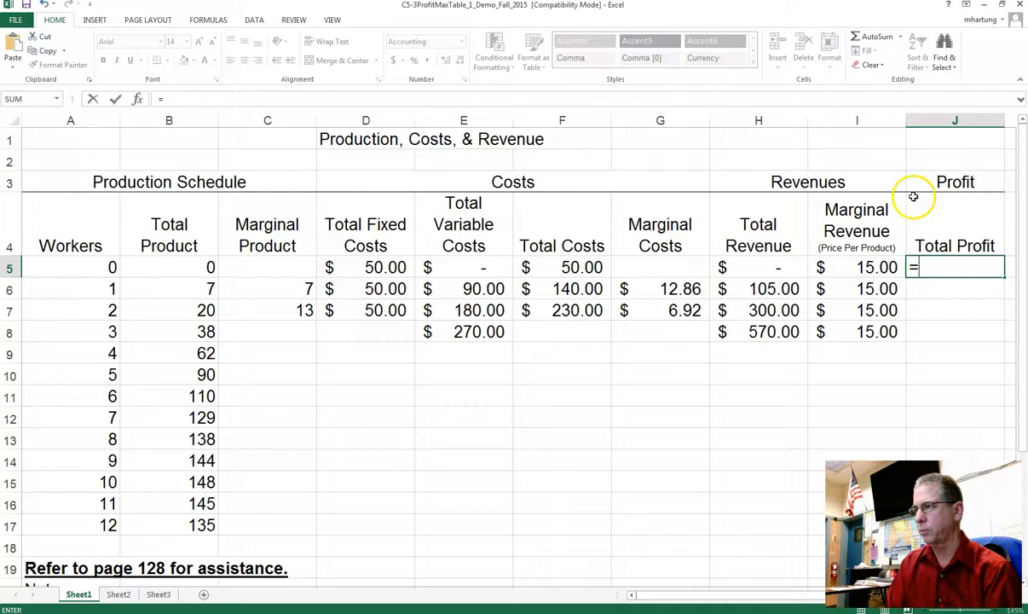
pyautogui.click(767, 269)
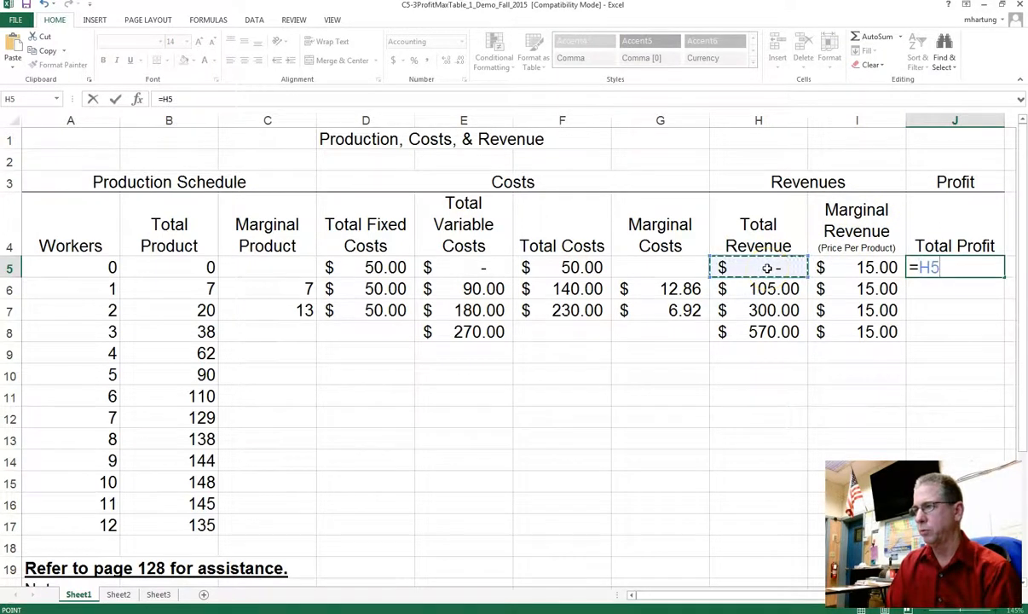
pyautogui.write('-')
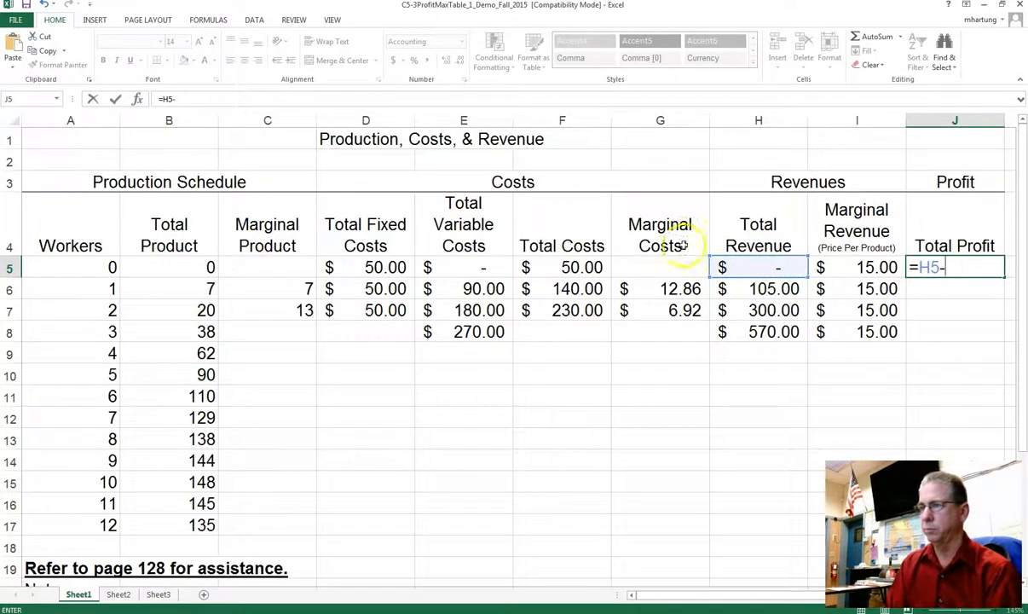
pyautogui.click(564, 267)
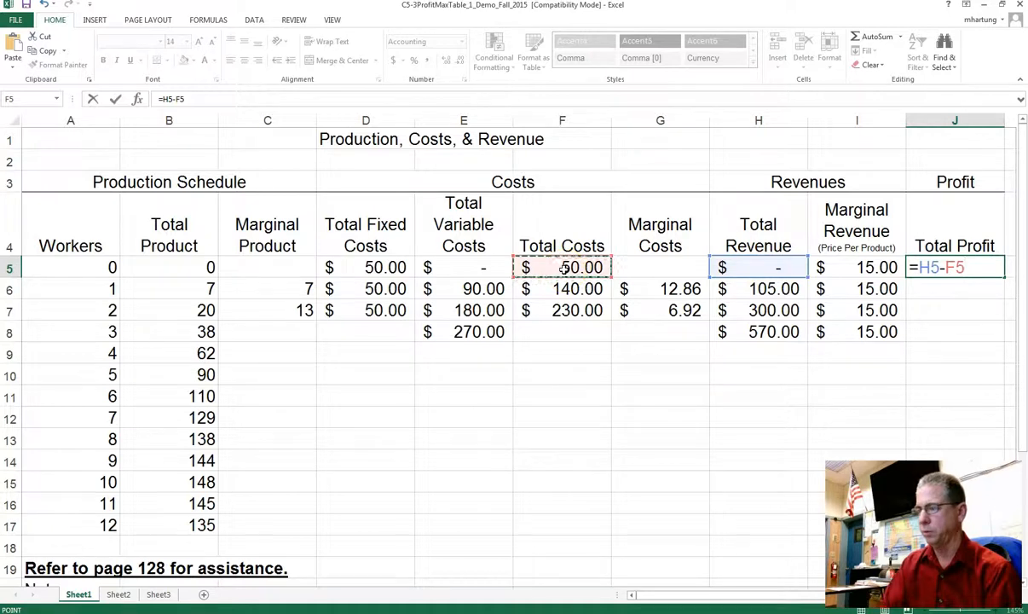
pyautogui.press('Return')
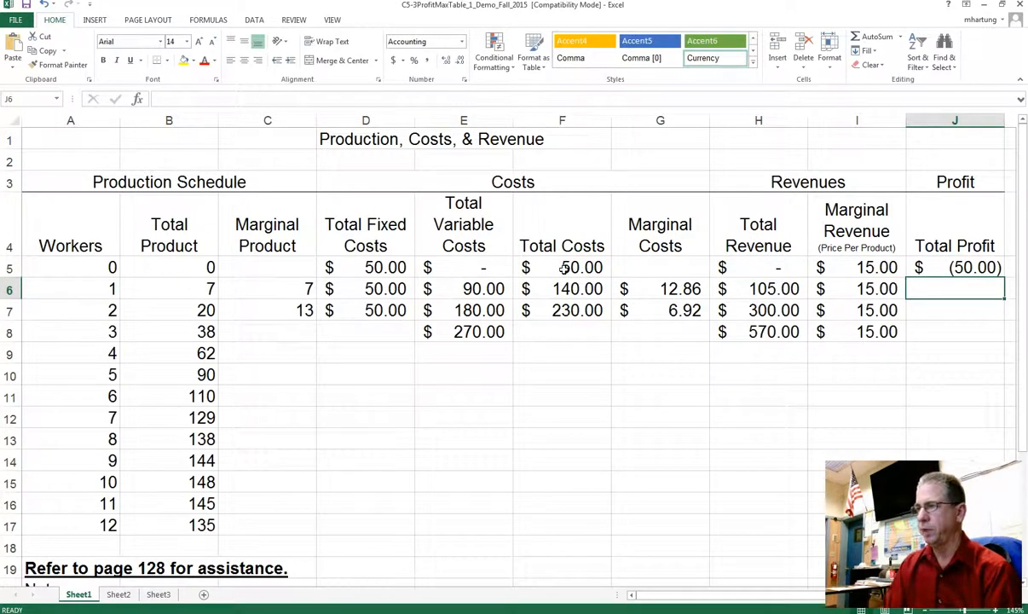
# - Calculate the total profit for 1 worker in J6 with the formula =H6-F6
pyautogui.click(956, 289)
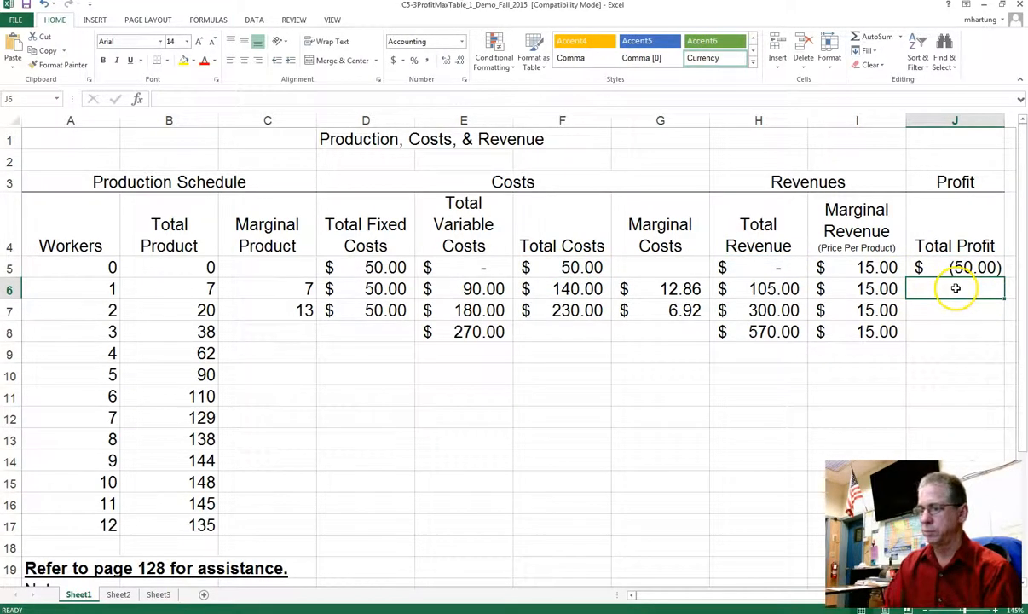
pyautogui.write('=')
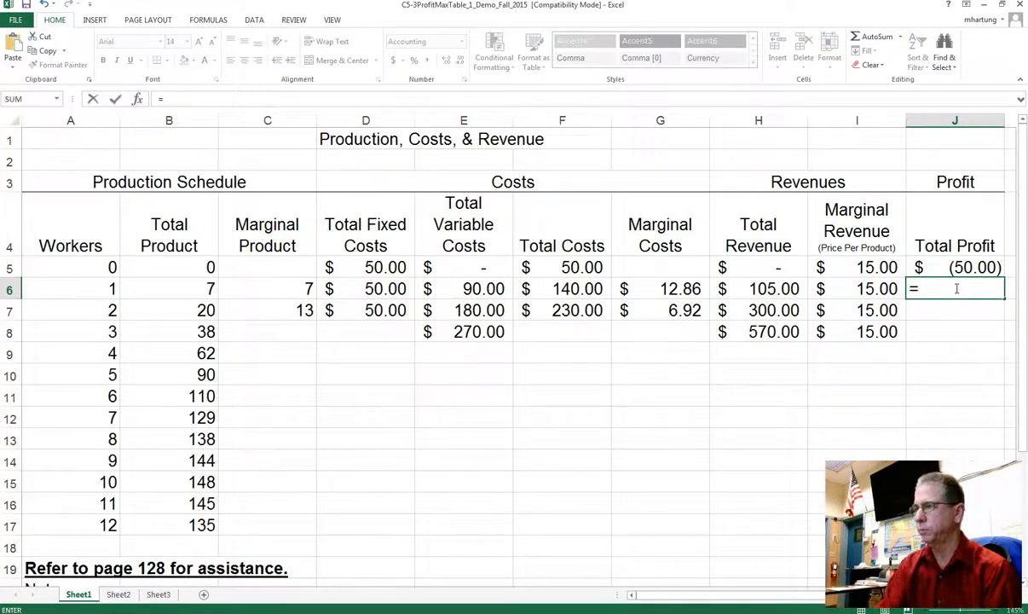
pyautogui.click(773, 288)
pyautogui.write('-')
pyautogui.click(573, 289)
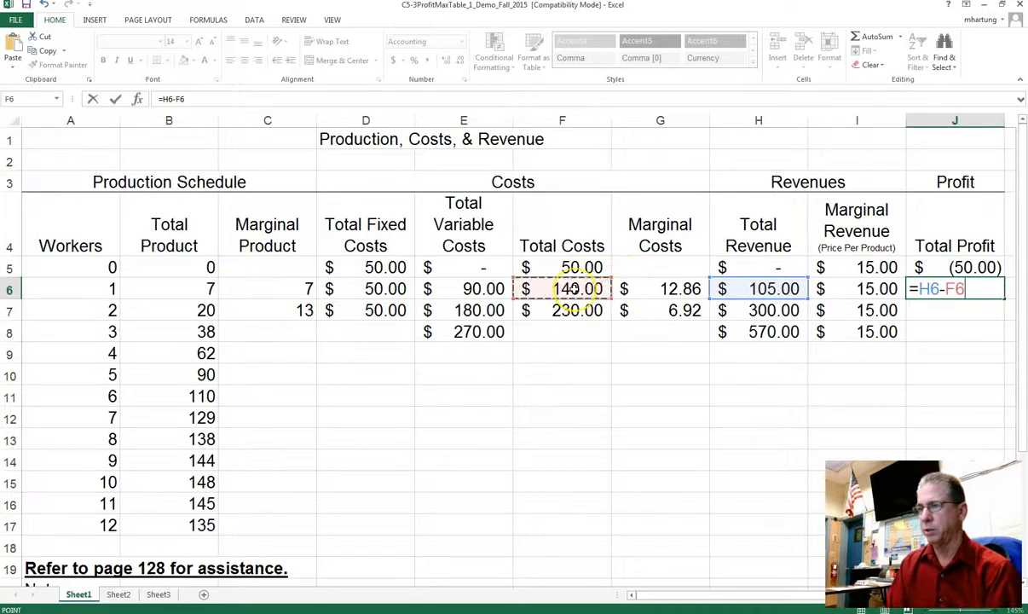
pyautogui.press('Return')
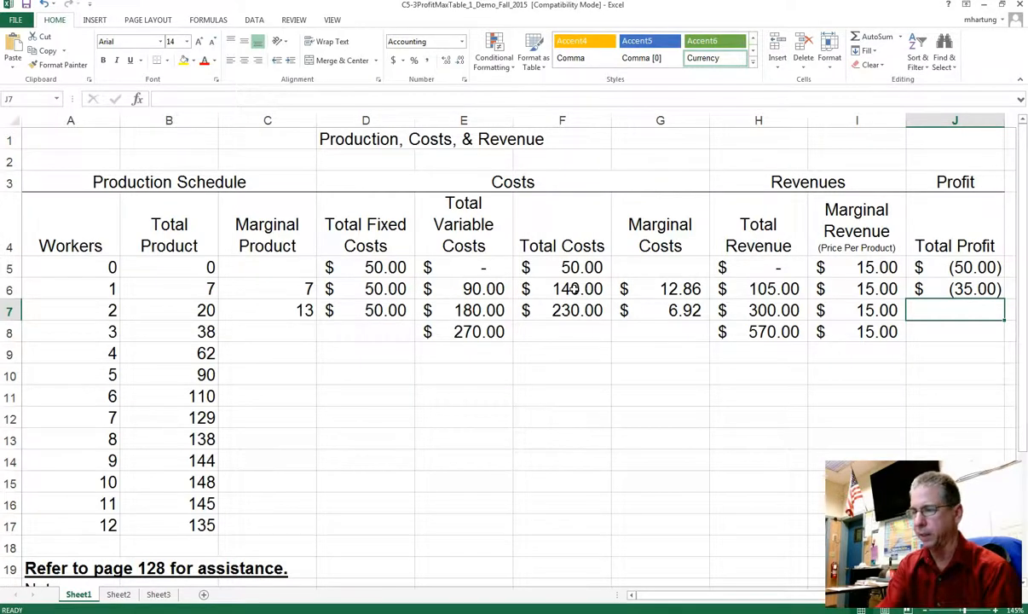
# - Calculate the total profit for 2 workers in J7 with the formula =H7-F7
pyautogui.write('=')
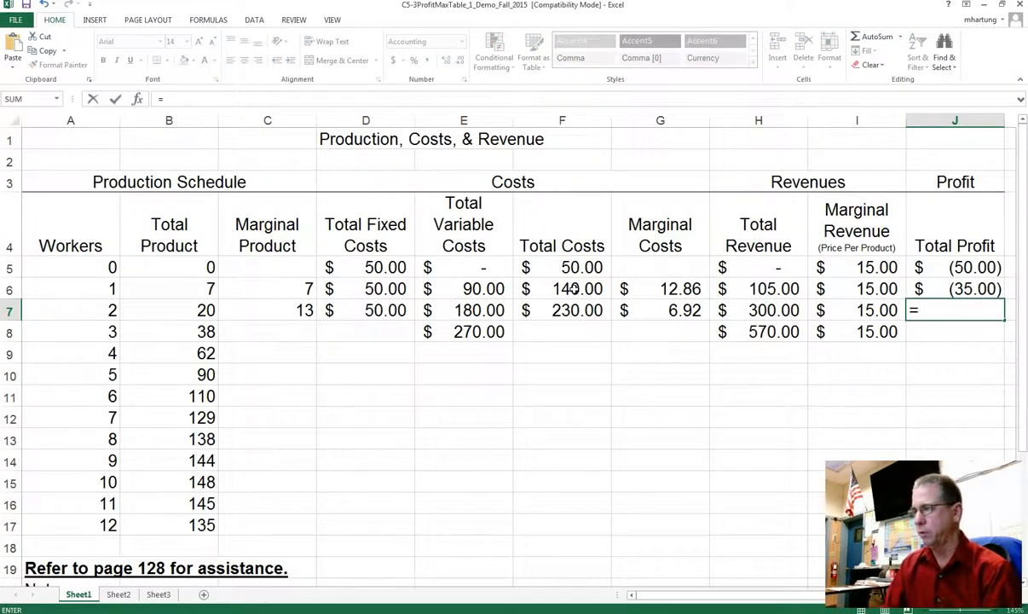
pyautogui.click(761, 310)
pyautogui.write('-')
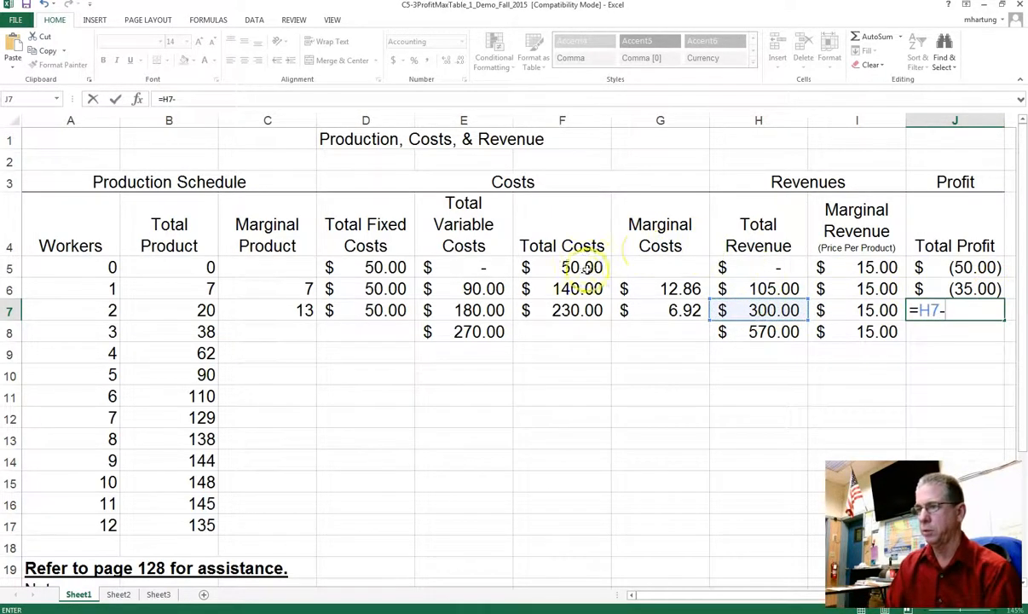
pyautogui.click(565, 310)
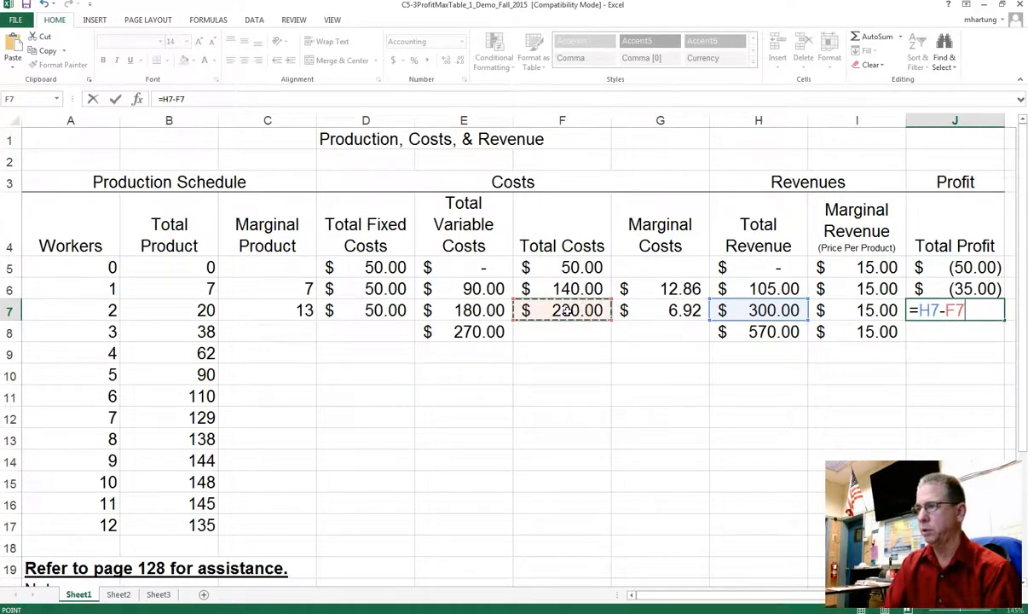
pyautogui.press('Return')
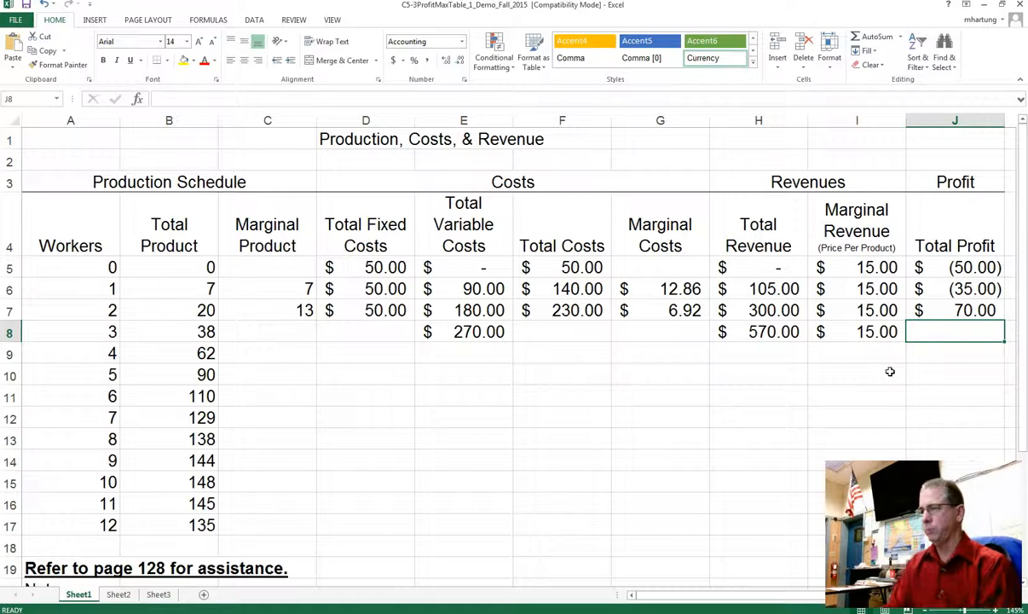
# - Compare the total profit for 1 and 2 workers in J6 and J7 with their total product in B6:B7
pyautogui.click(940, 293)
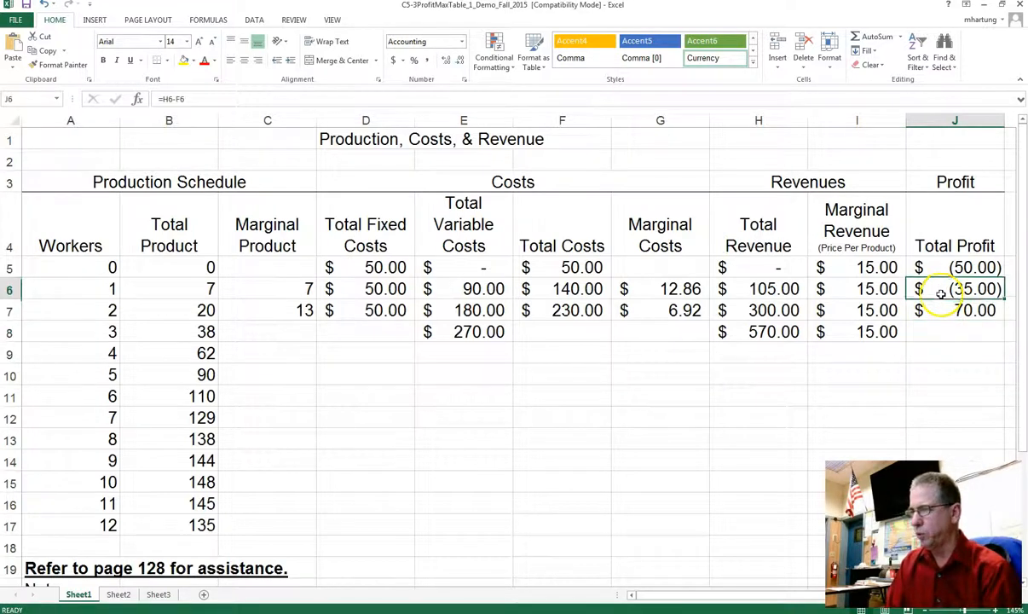
pyautogui.click(941, 311)
pyautogui.click(941, 291)
pyautogui.click(942, 307)
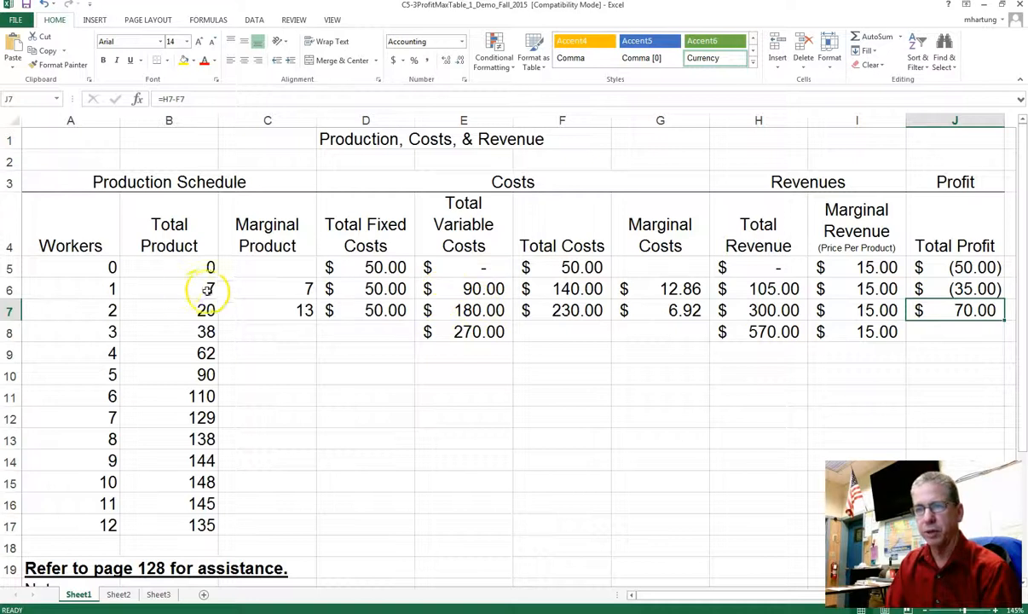
pyautogui.moveTo(208, 290); pyautogui.dragTo(207, 307)
pyautogui.click(935, 288)
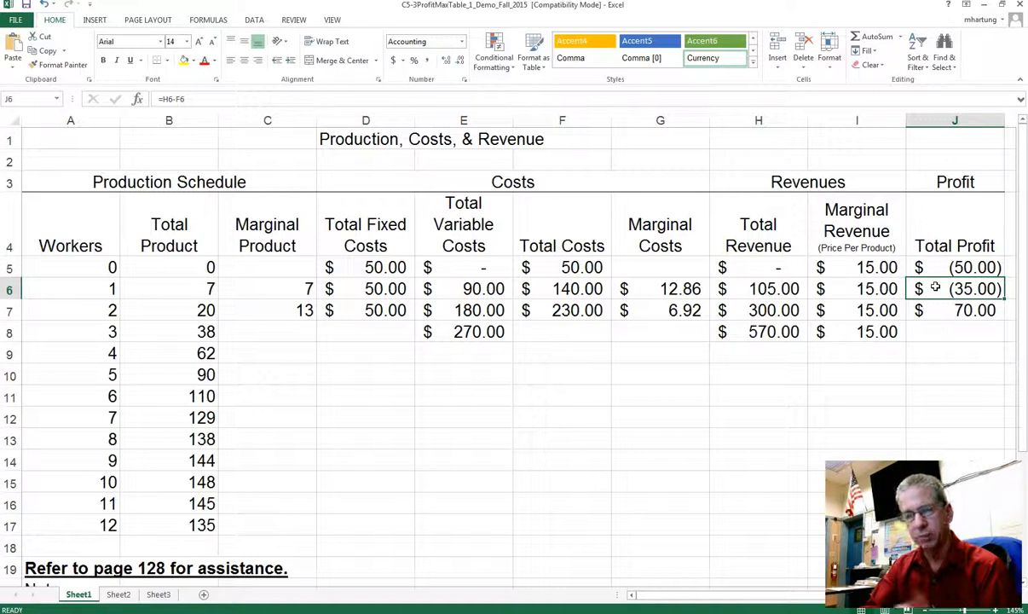
# - Examine the change in total profit from J6 to J7 against the change in total product across B6:B7
pyautogui.click(955, 311)
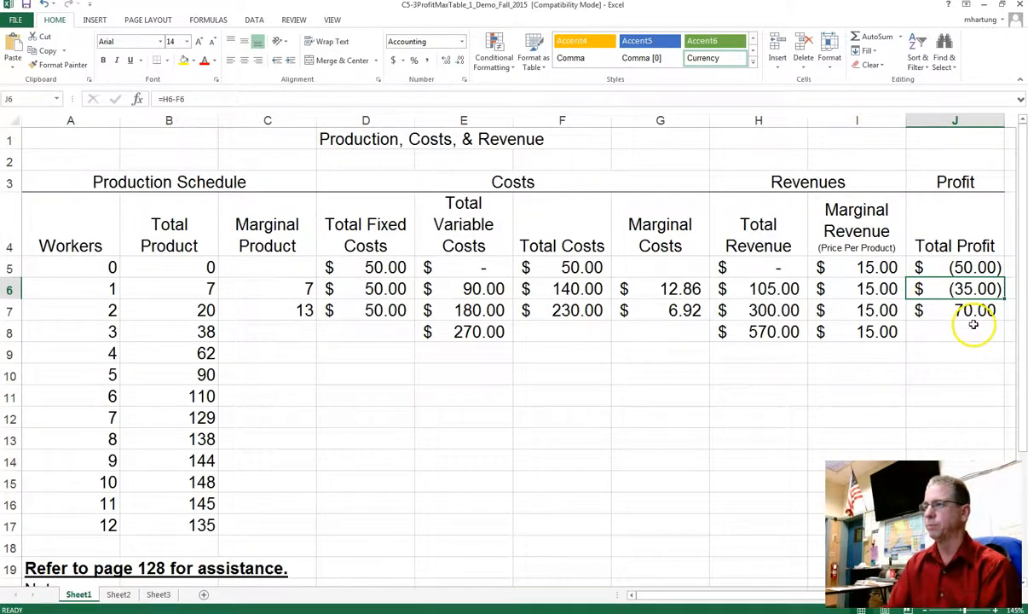
pyautogui.click(947, 291)
pyautogui.click(947, 310)
pyautogui.click(950, 290)
pyautogui.click(944, 312)
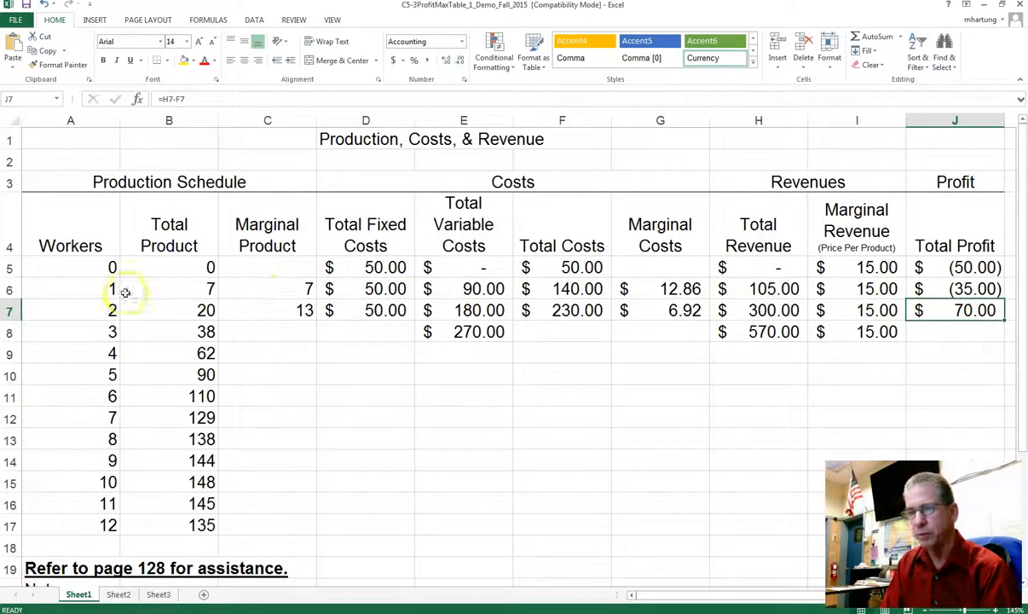
pyautogui.click(193, 288)
pyautogui.moveTo(194, 288); pyautogui.dragTo(194, 310)
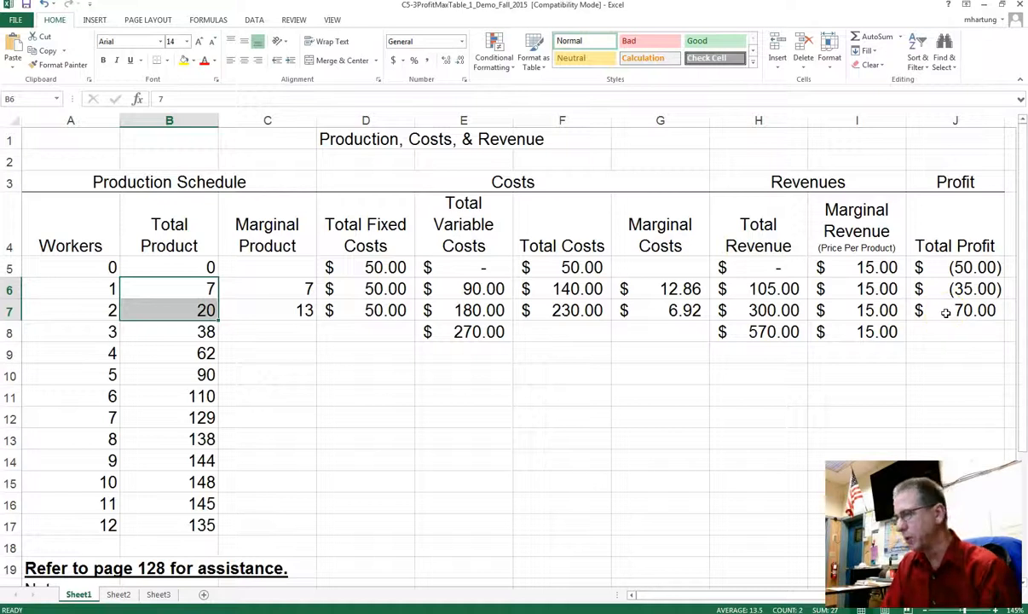
pyautogui.click(183, 288)
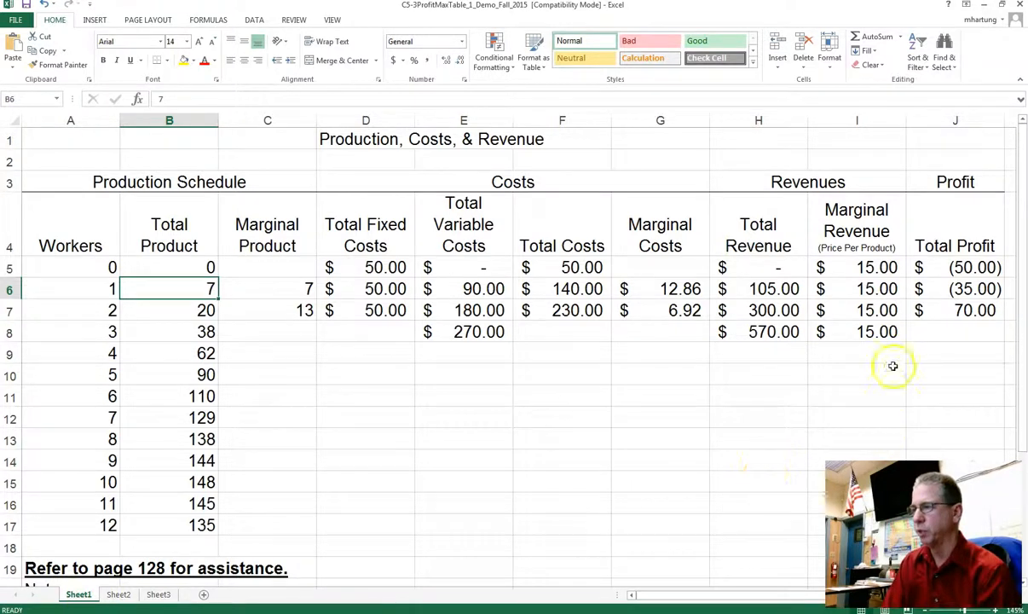
# - Review the total profit cells J6 and J7 to see the effect of hiring the second worker
pyautogui.click(939, 290)
pyautogui.click(941, 302)
pyautogui.click(939, 293)
pyautogui.click(940, 303)
pyautogui.click(941, 291)
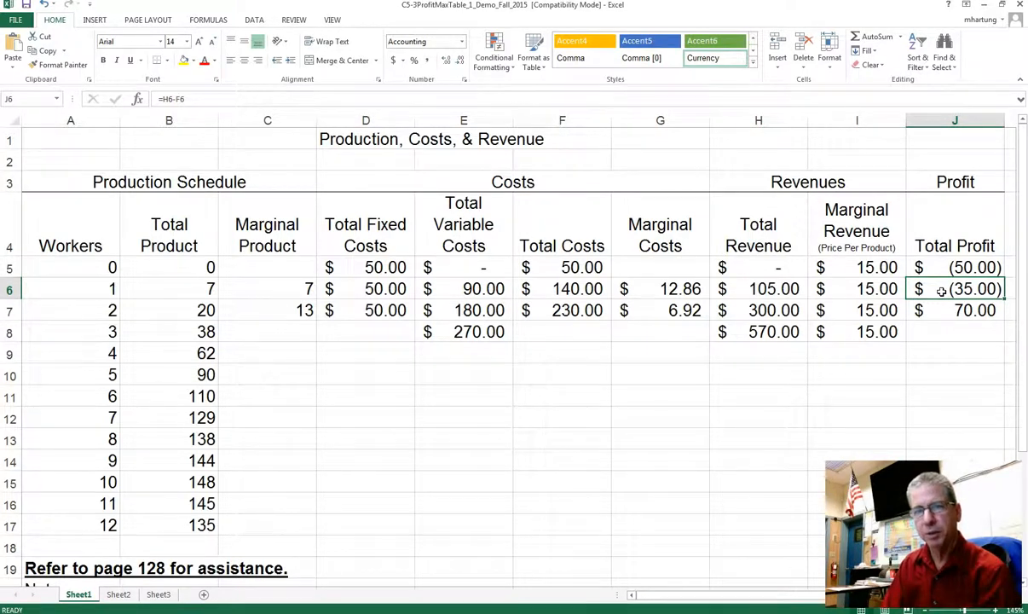
pyautogui.click(939, 313)
pyautogui.click(925, 292)
pyautogui.click(936, 310)
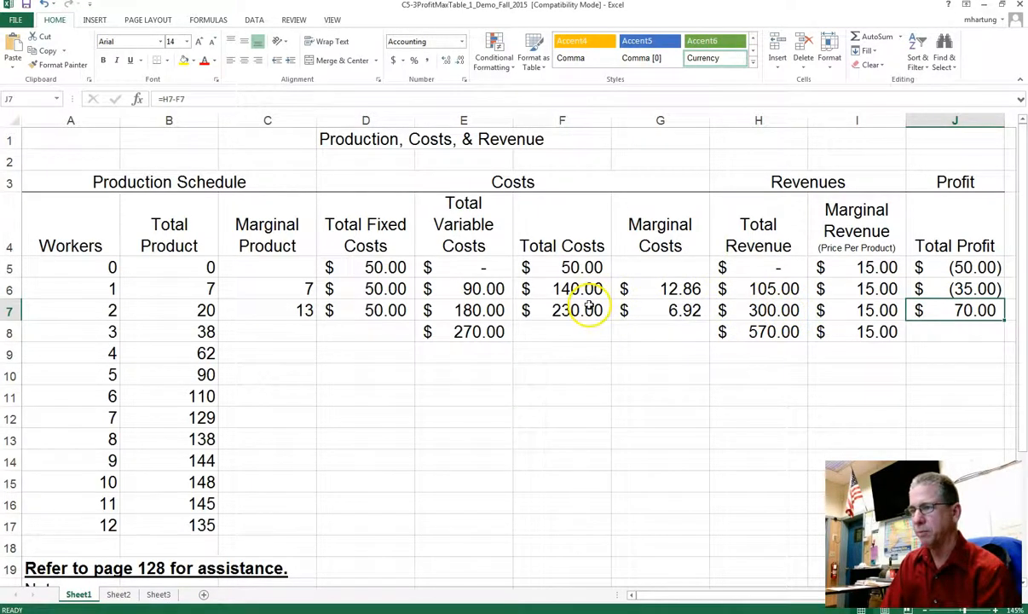
pyautogui.click(929, 291)
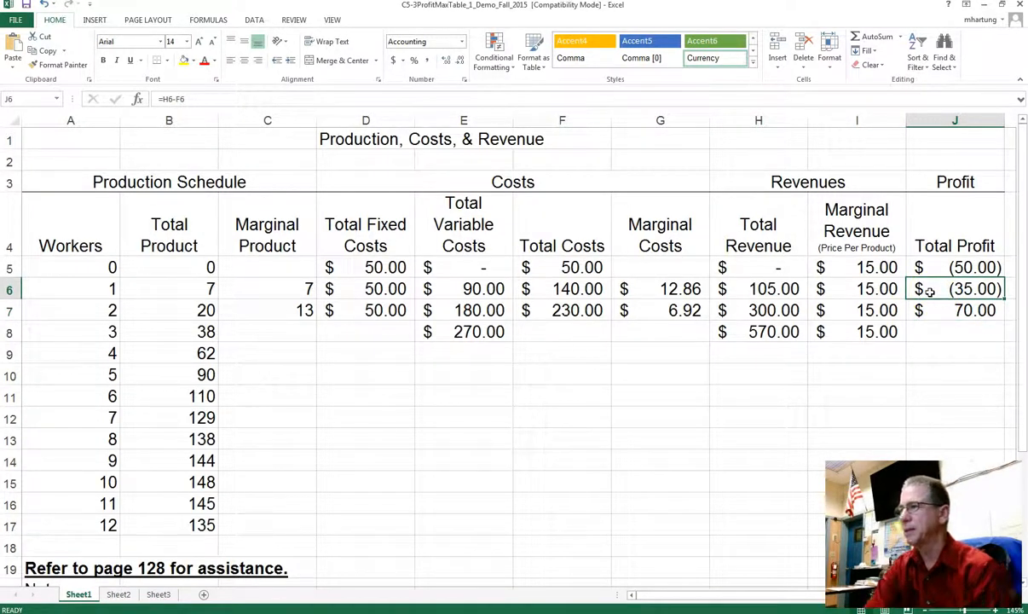